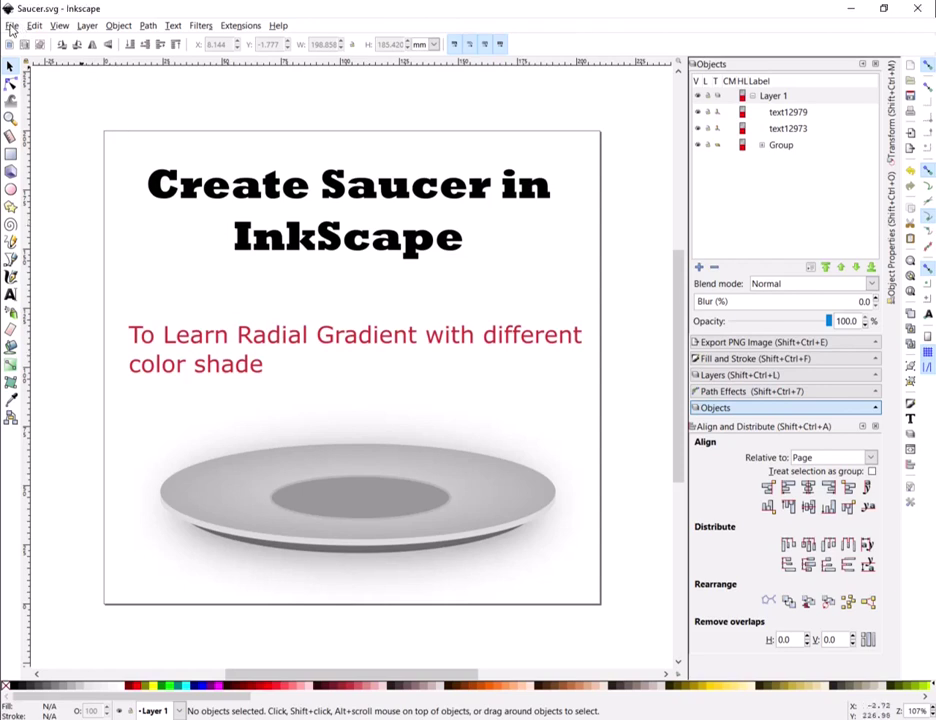
Step: Create a new blank document from the default template
click(11, 26)
click(17, 43)
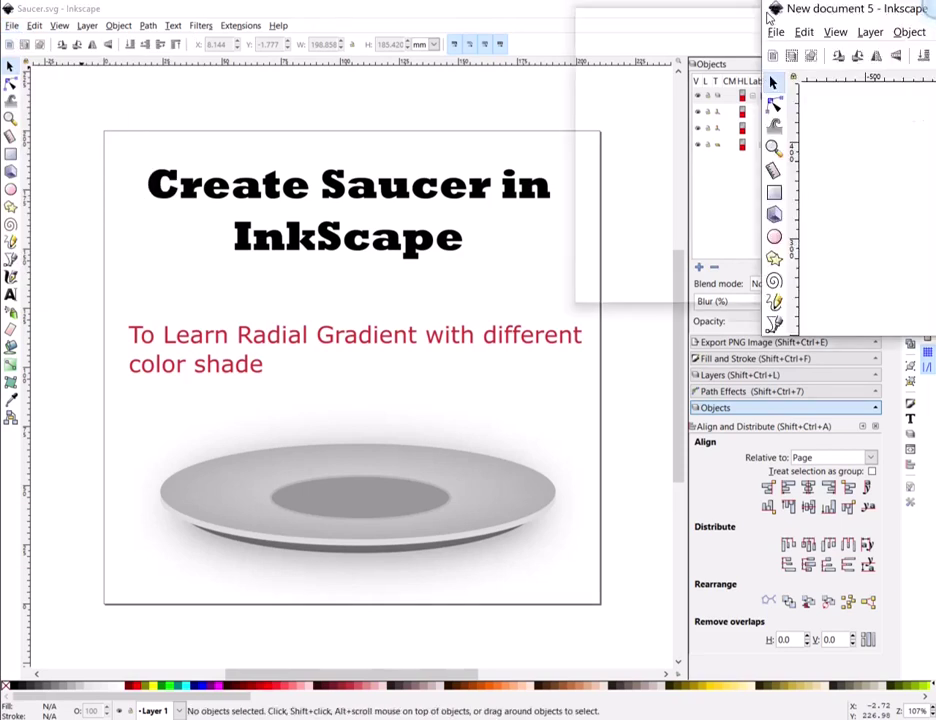
Step: Maximize the new document window and zoom so the page fits the view
drag(850, 8, 287, 82)
double_click(287, 80)
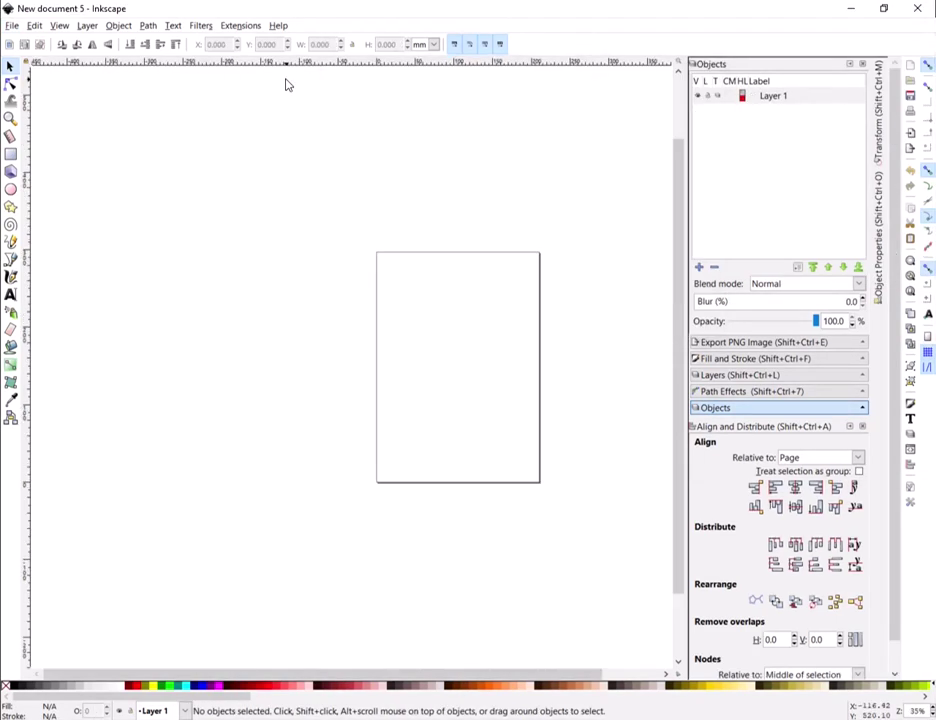
click(10, 118)
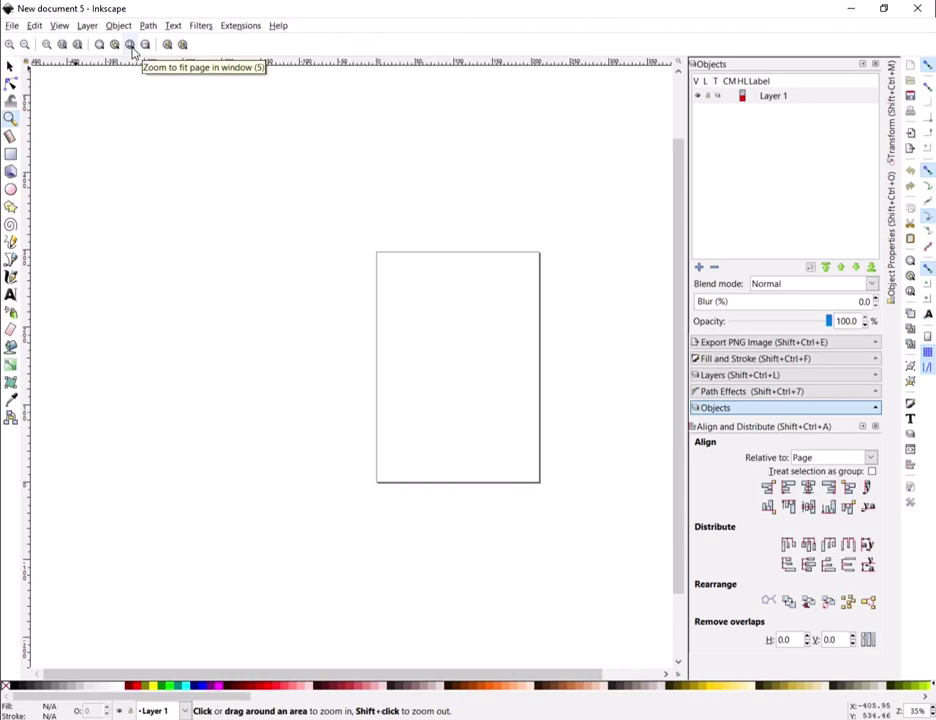
click(132, 52)
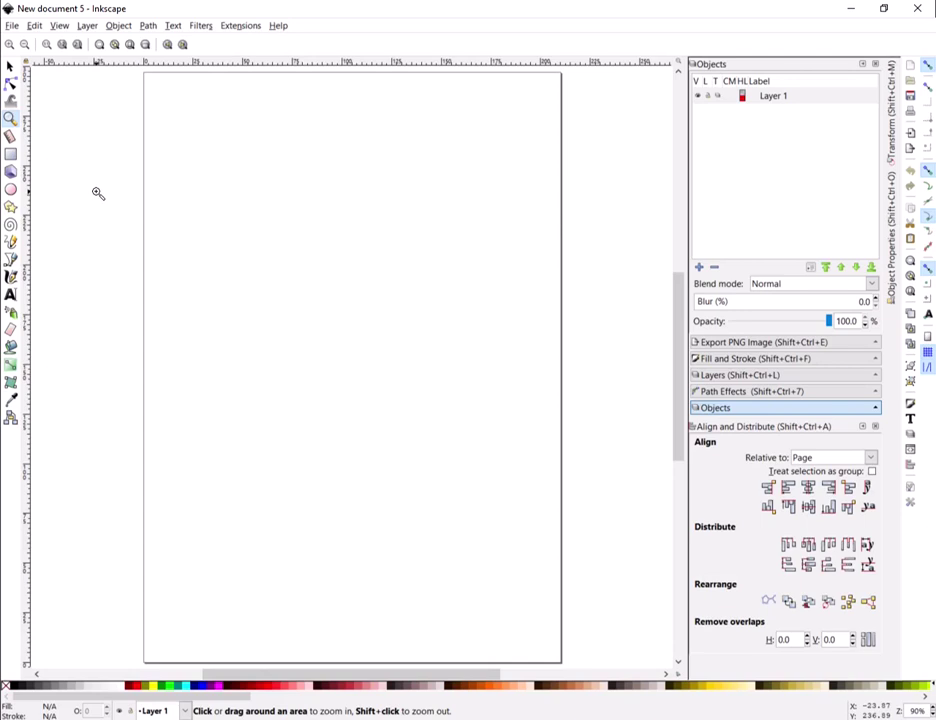
Step: Draw a wide, flat ellipse of about 162 × 34.5 mm across the page middle
click(11, 191)
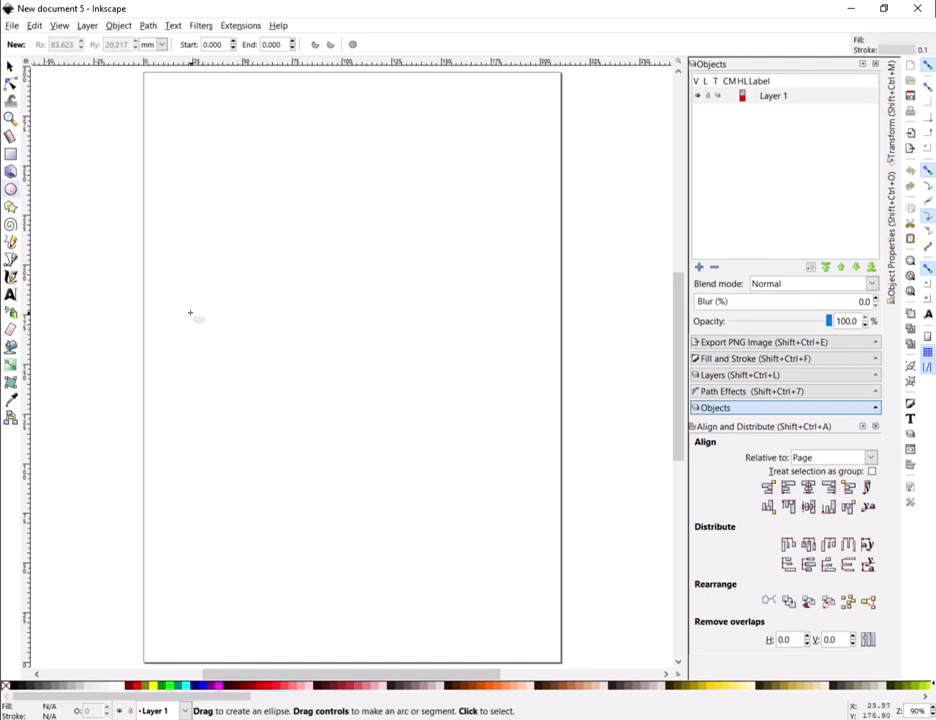
drag(190, 313, 502, 399)
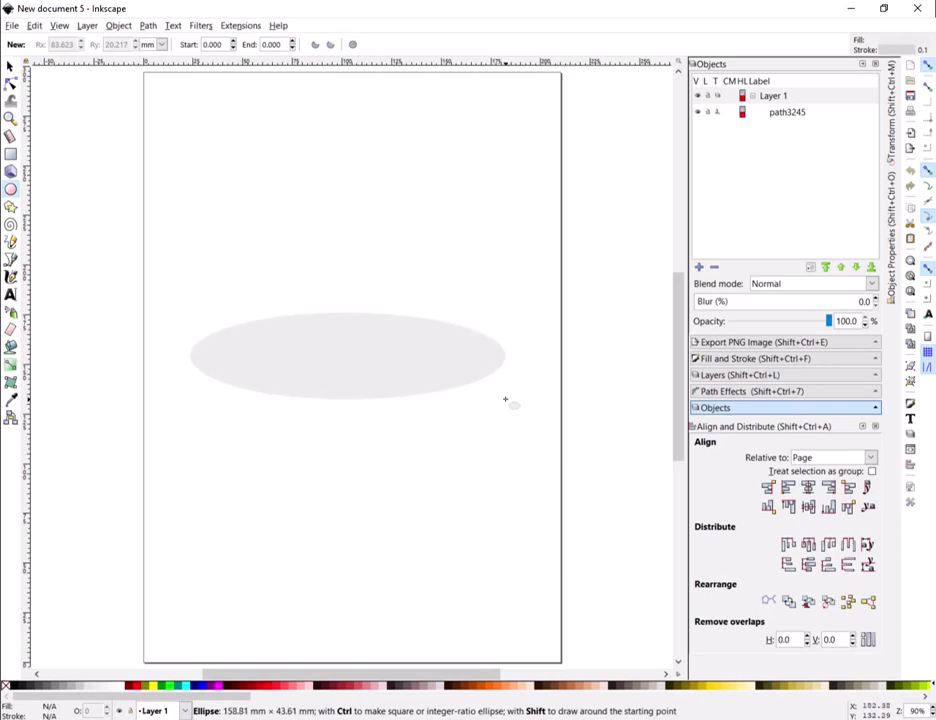
drag(502, 399, 511, 398)
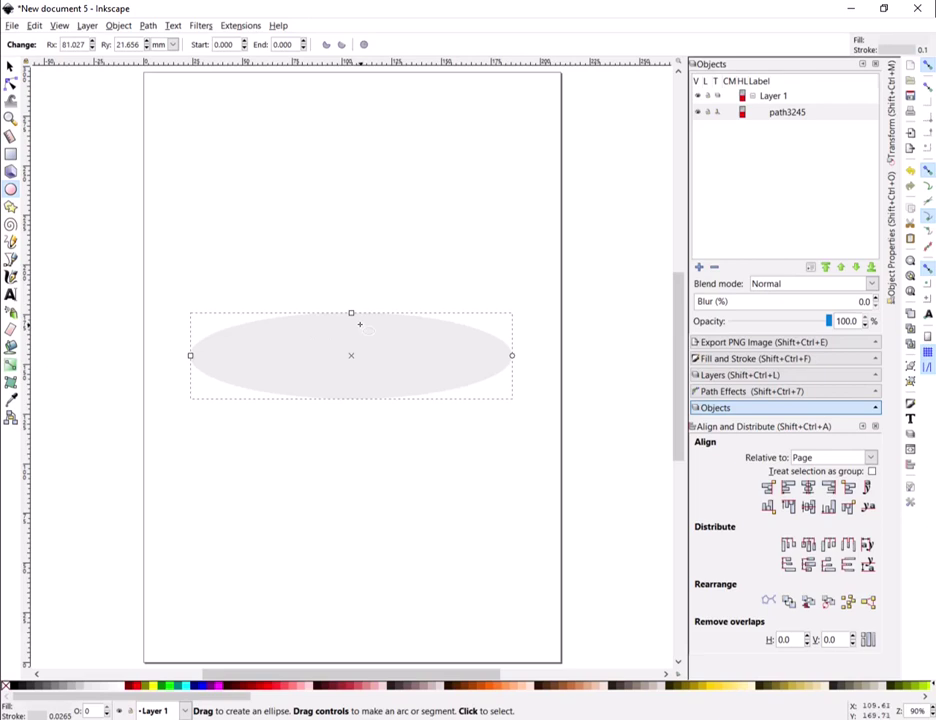
drag(351, 313, 351, 322)
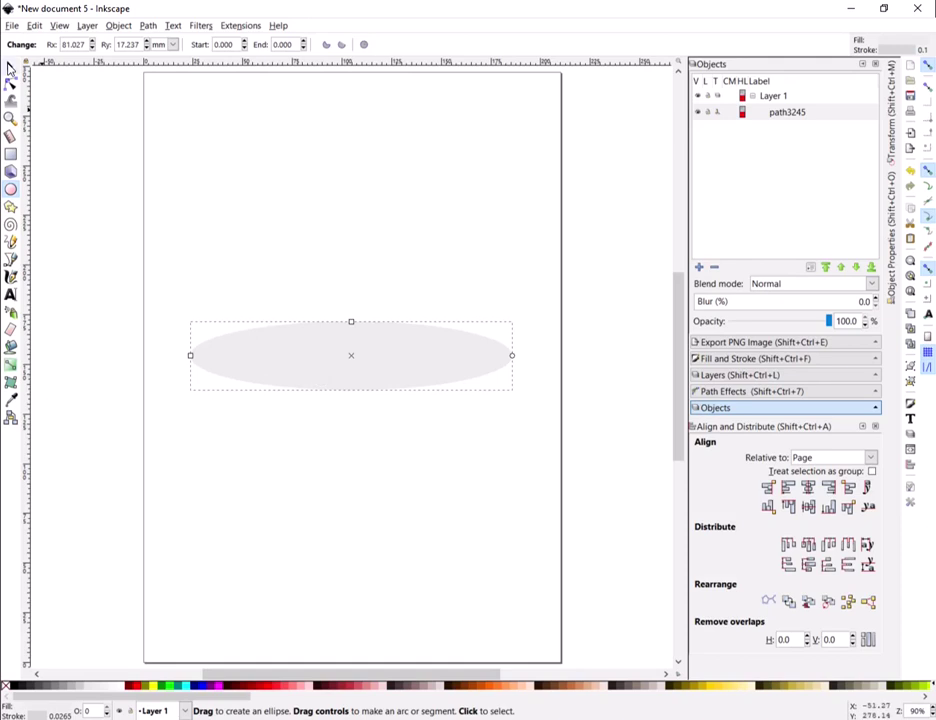
click(10, 67)
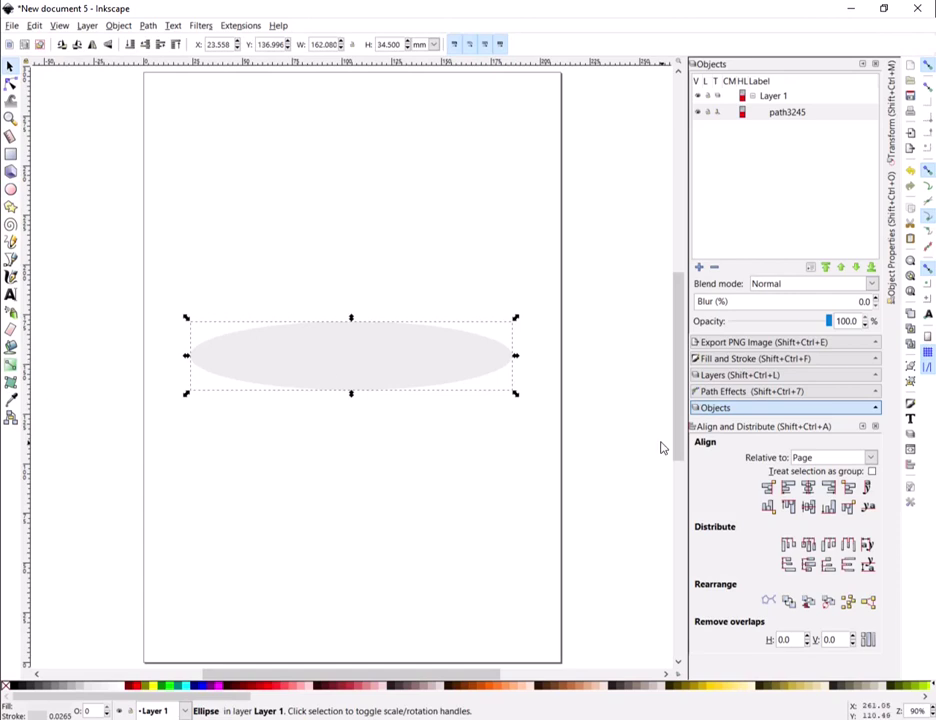
Step: Fill the ellipse with a radial gradient and set its stroke to no paint
click(724, 359)
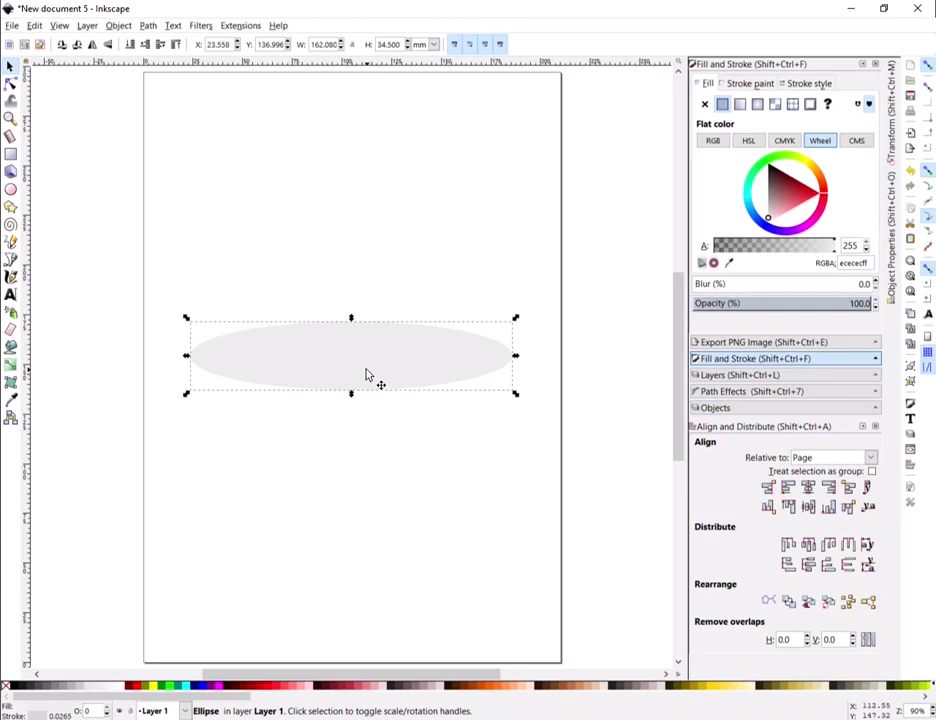
click(757, 104)
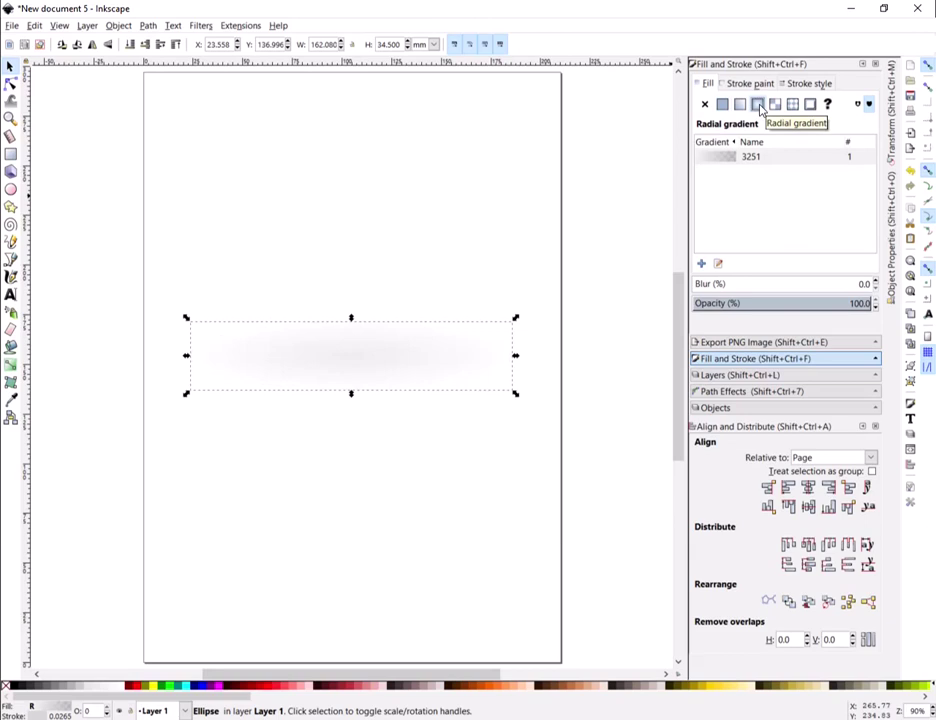
click(721, 105)
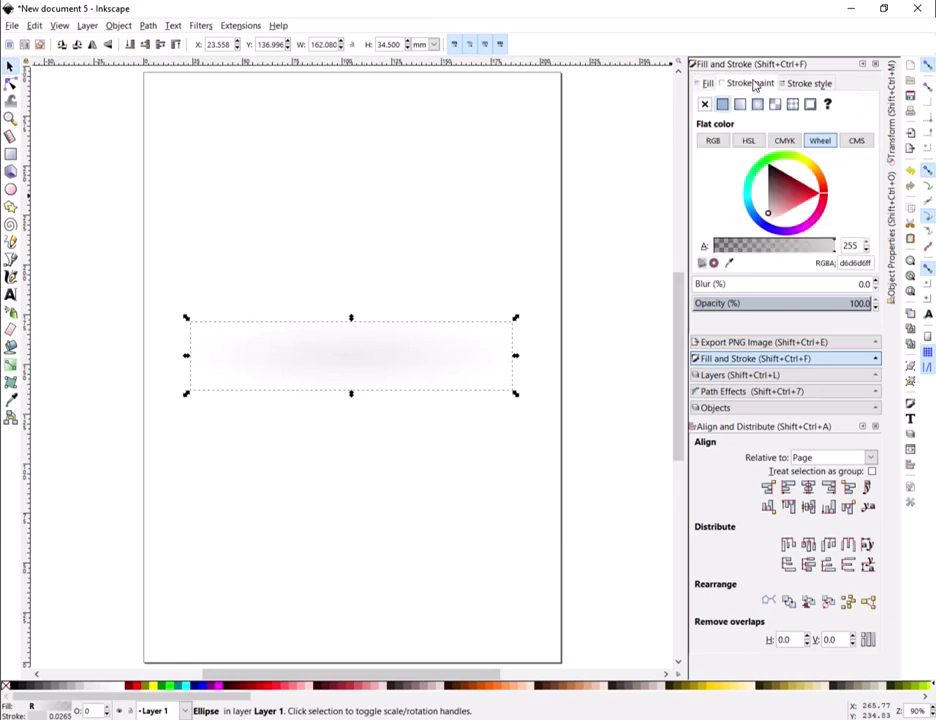
click(705, 104)
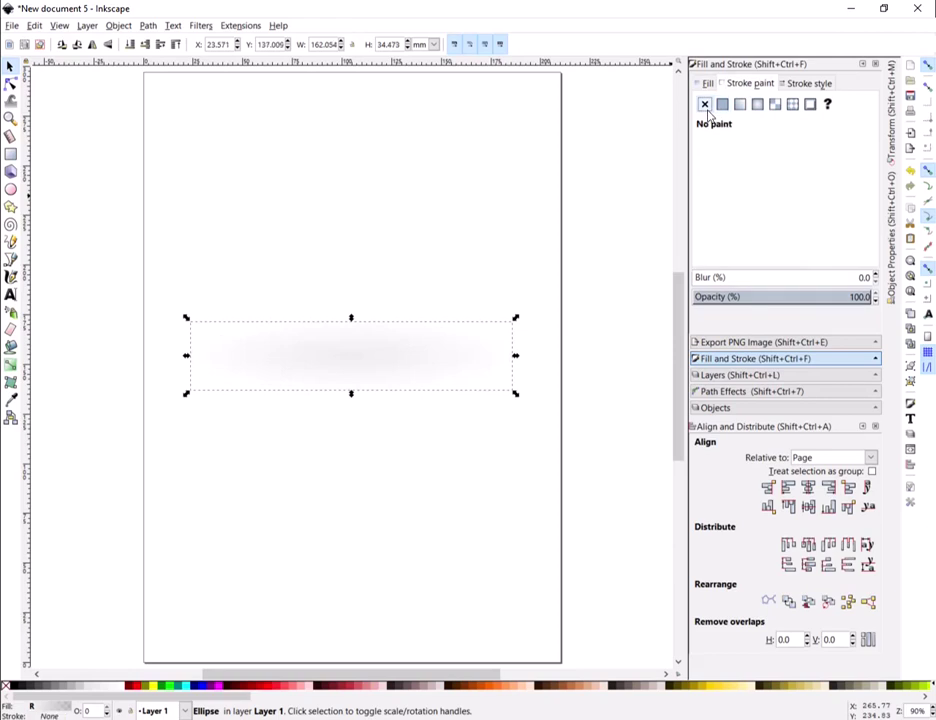
key(ctrl+z)
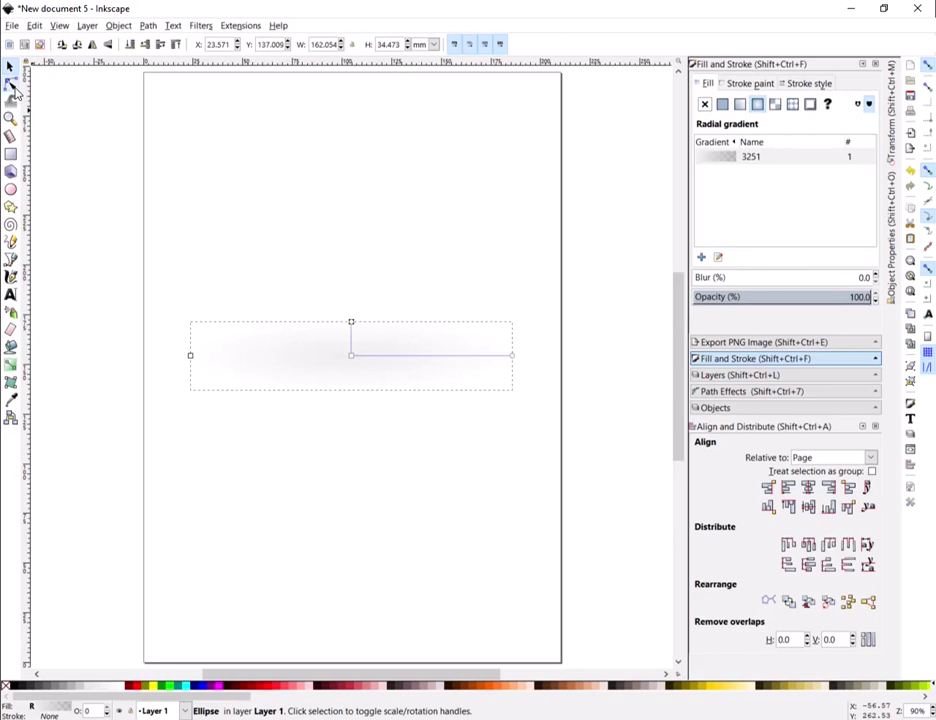
Step: Set the gradient's centre stop to ddddddff and its outer stop to b2b2b2ff
click(11, 85)
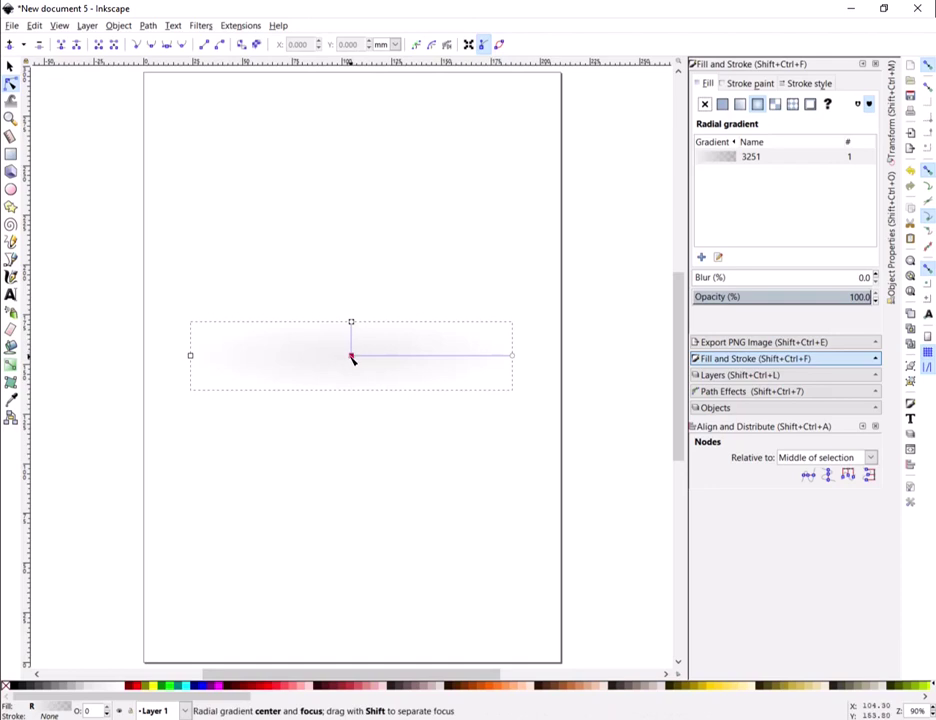
click(351, 356)
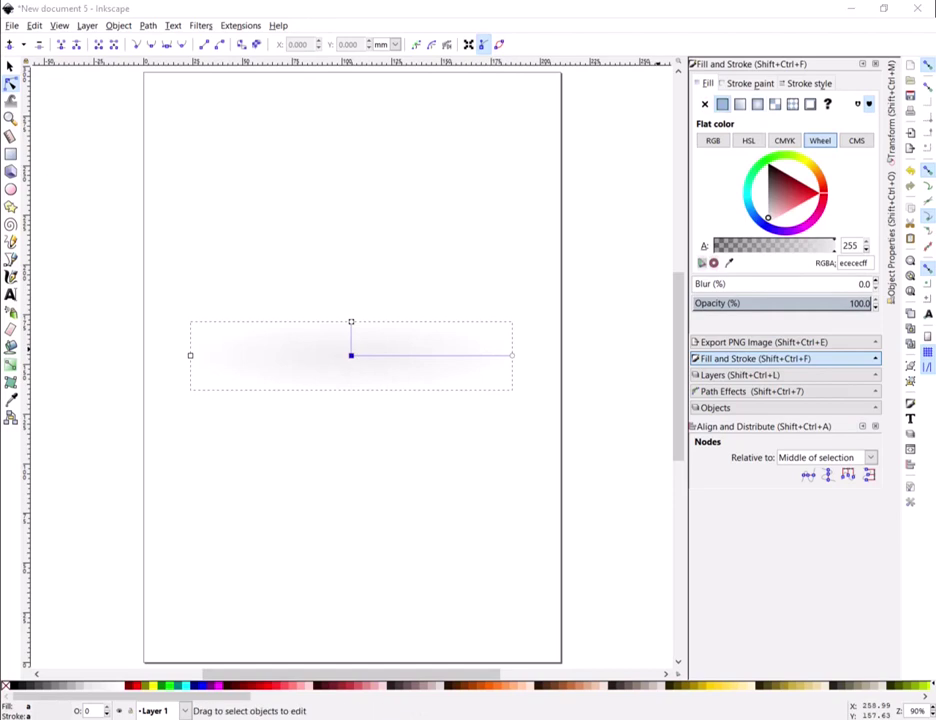
double_click(852, 263)
key(BackSpace)
text(dddd)
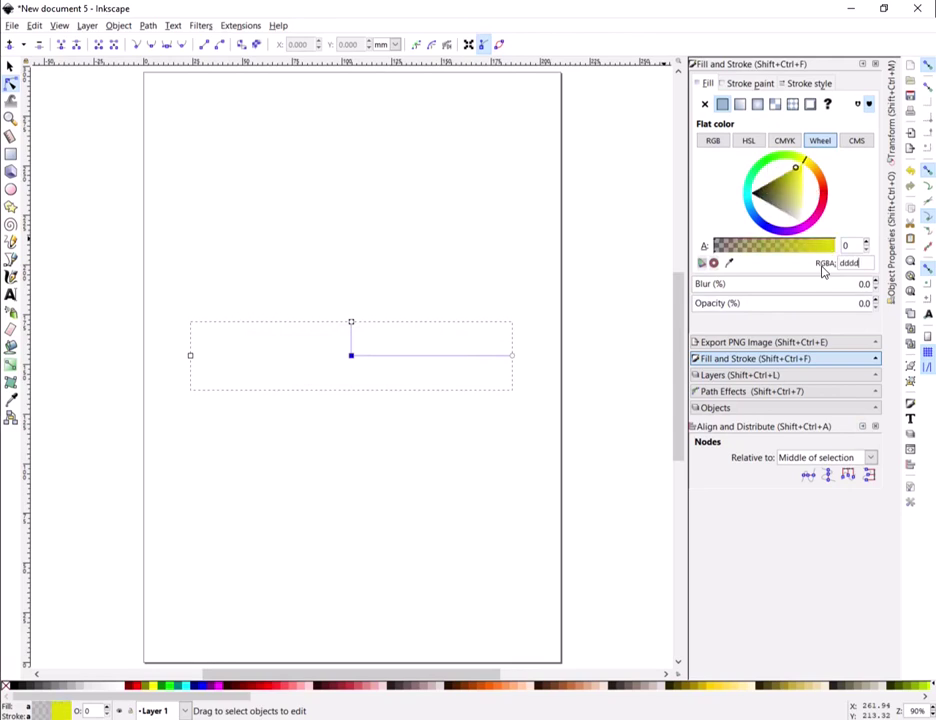
text(ddff)
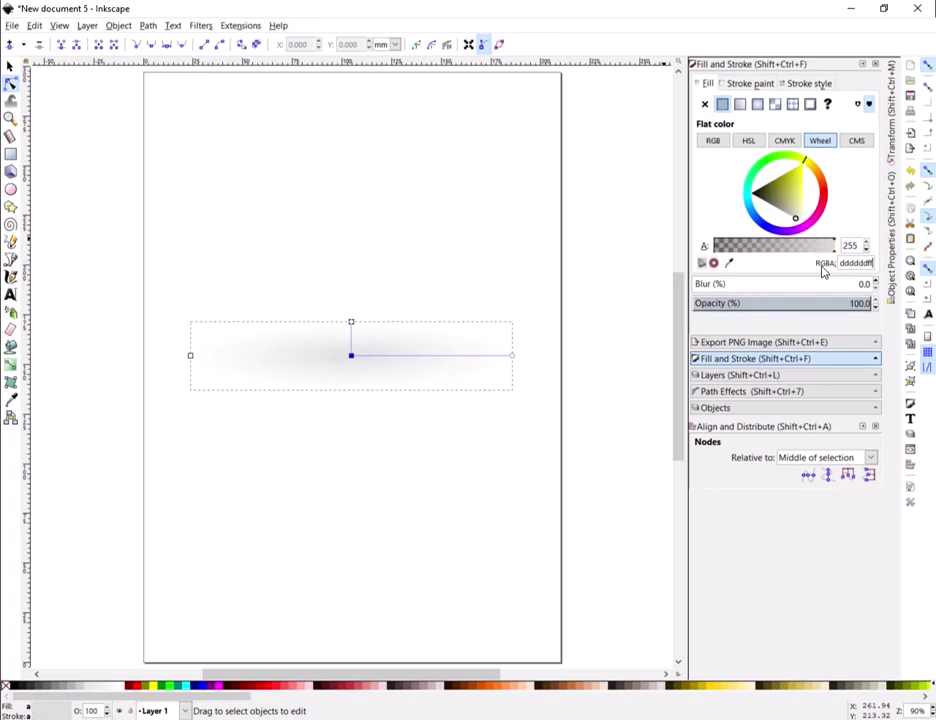
click(351, 323)
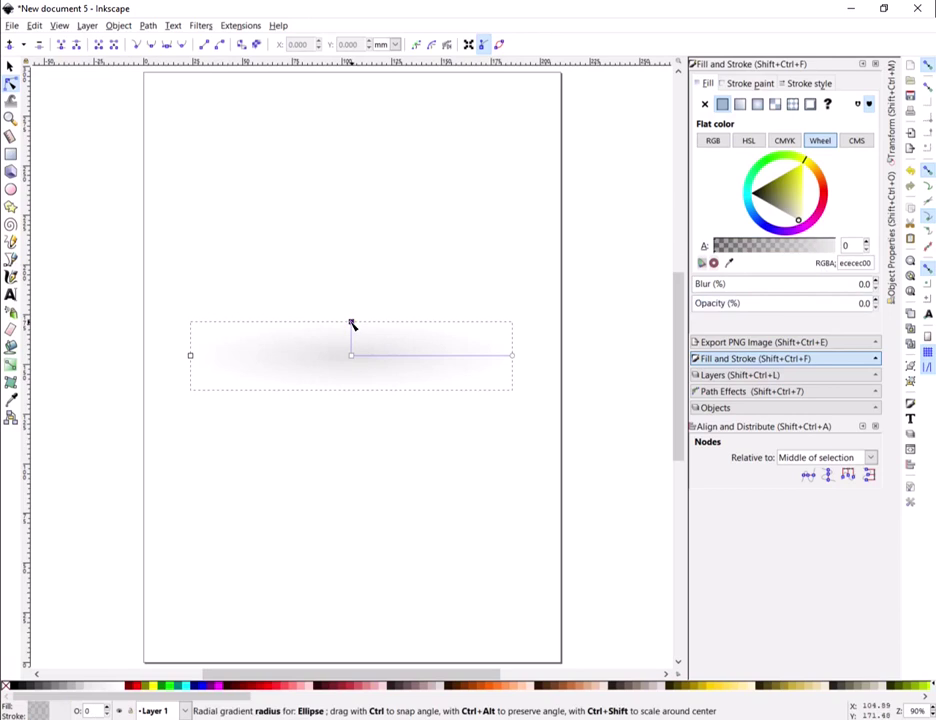
drag(866, 263, 840, 262)
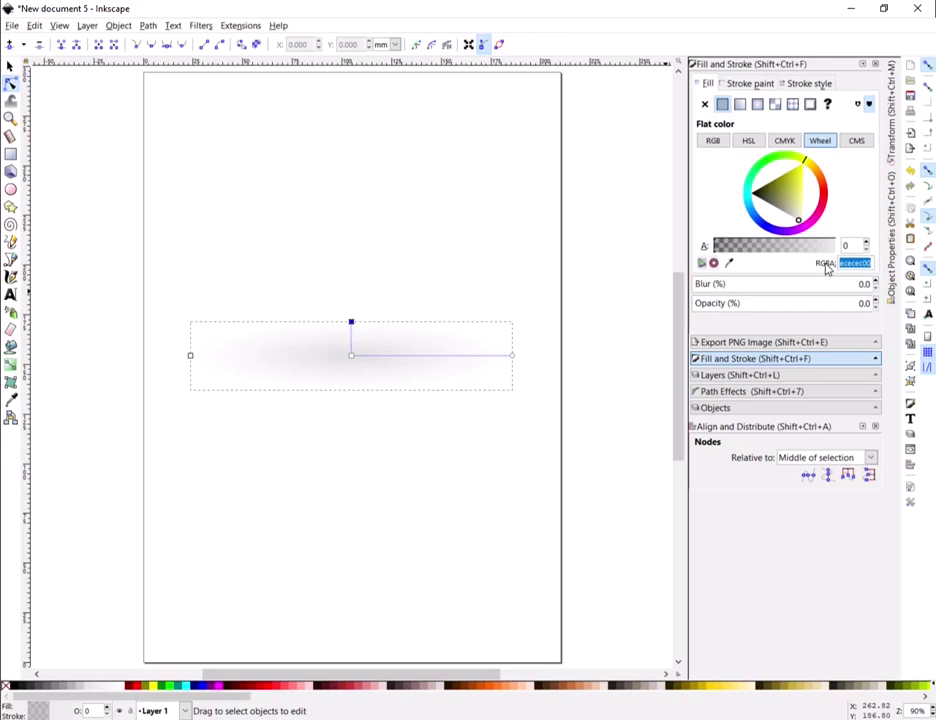
key(ctrl+v)
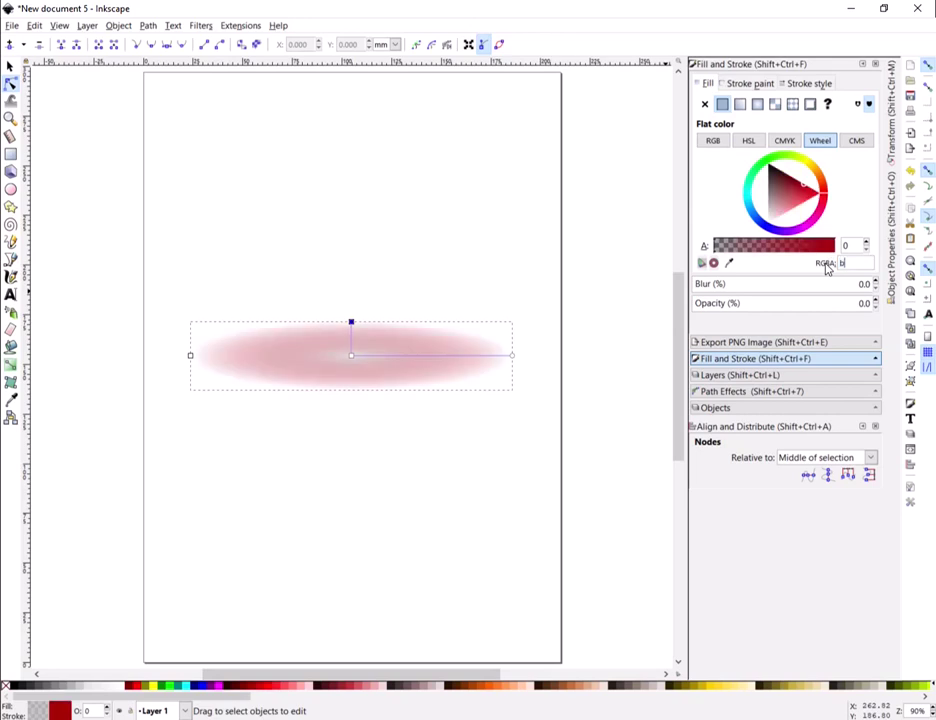
text(b2b)
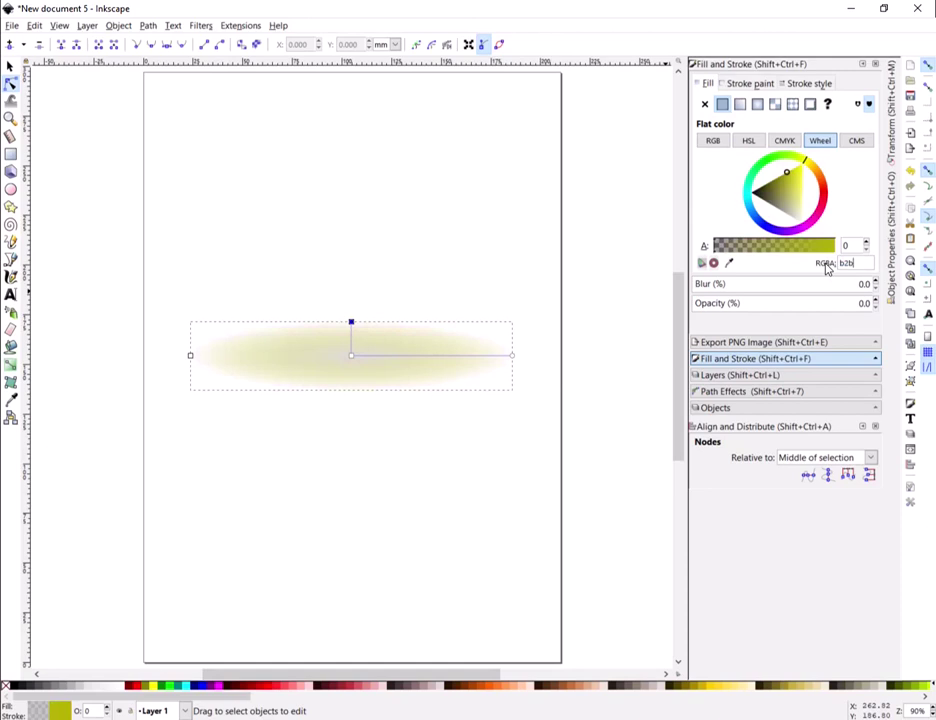
text(2b2)
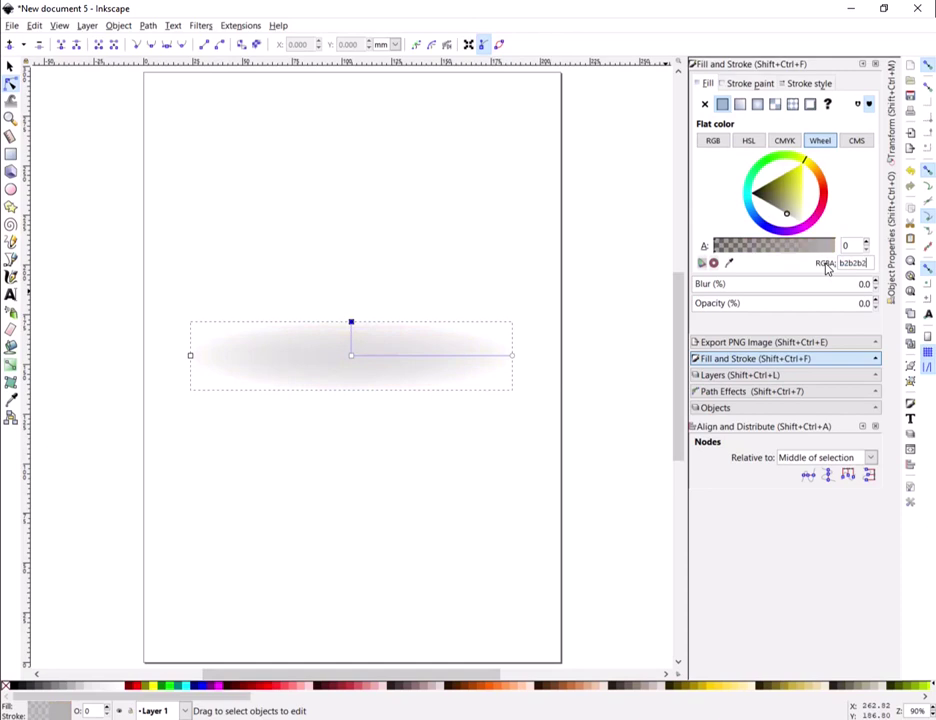
text(ff)
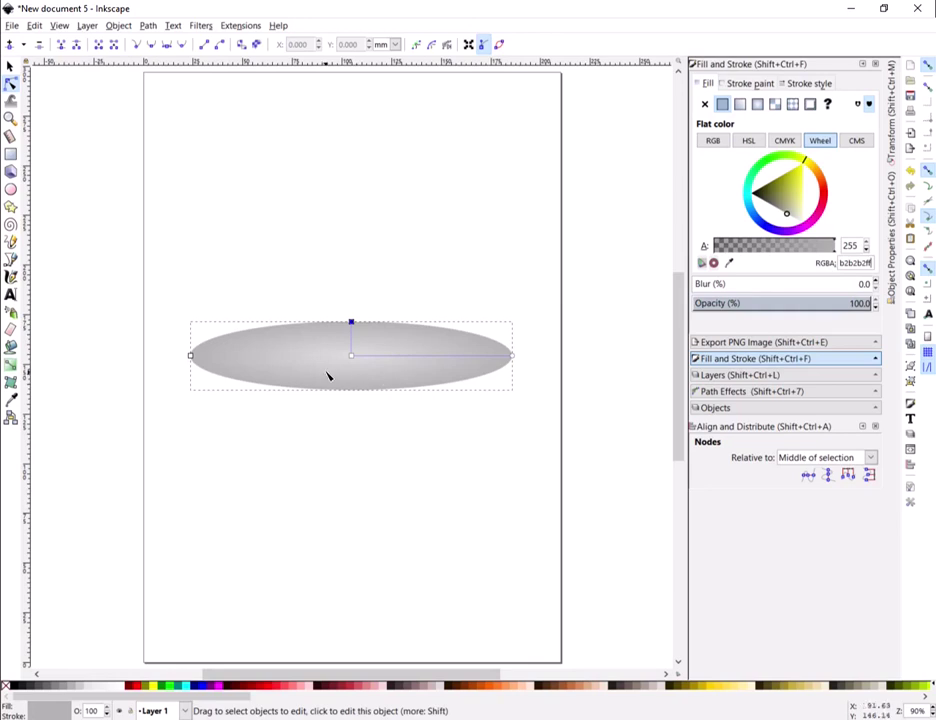
click(716, 407)
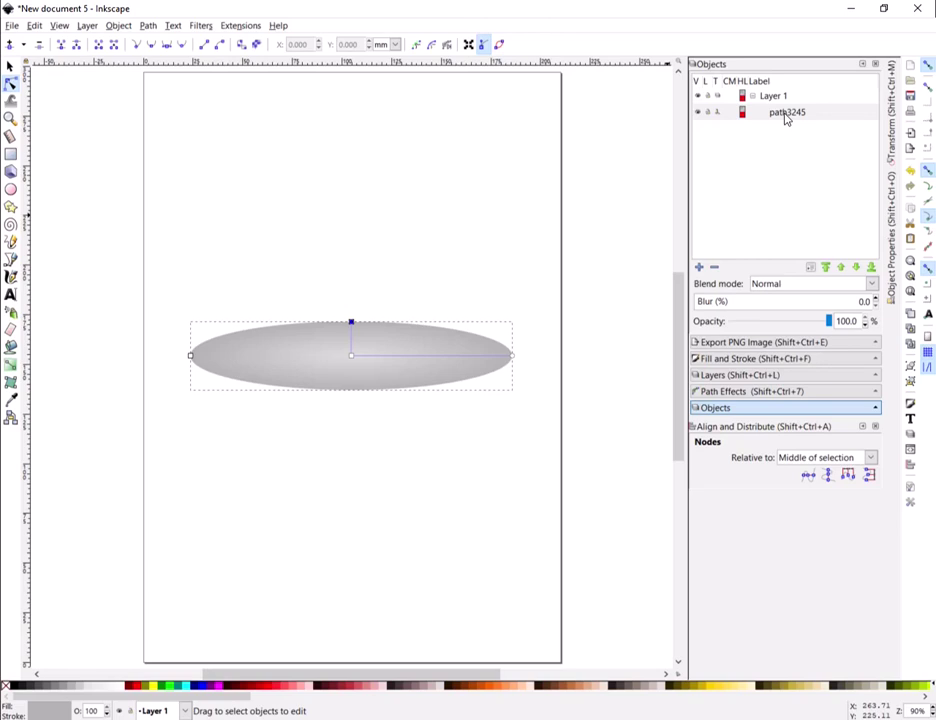
Step: Rename path3245 to Ellipse01 in the Objects list
click(786, 113)
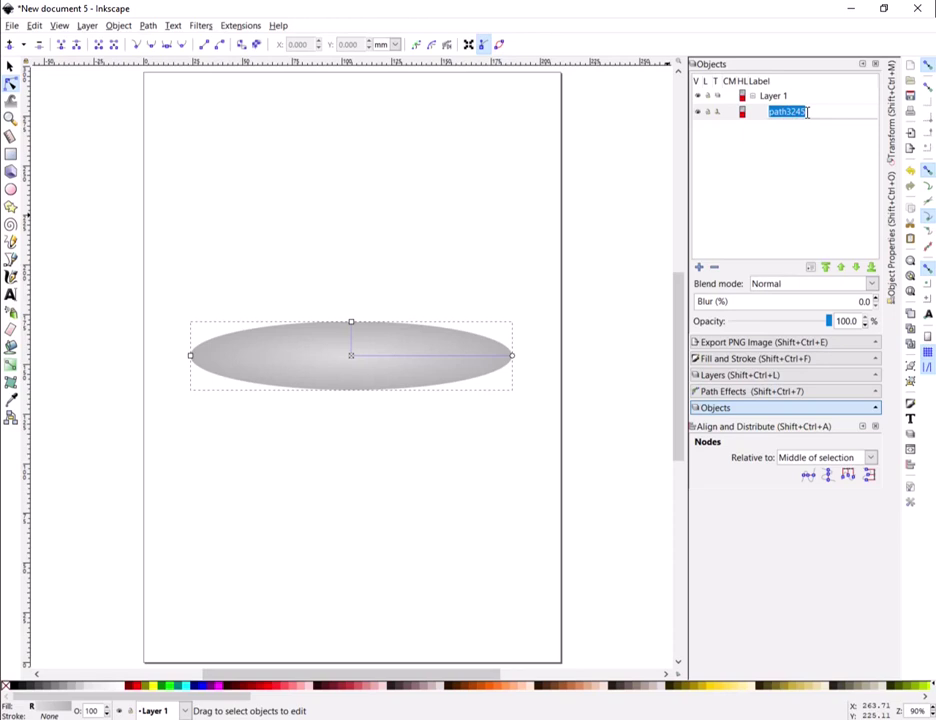
text(Ellipse01)
key(Return)
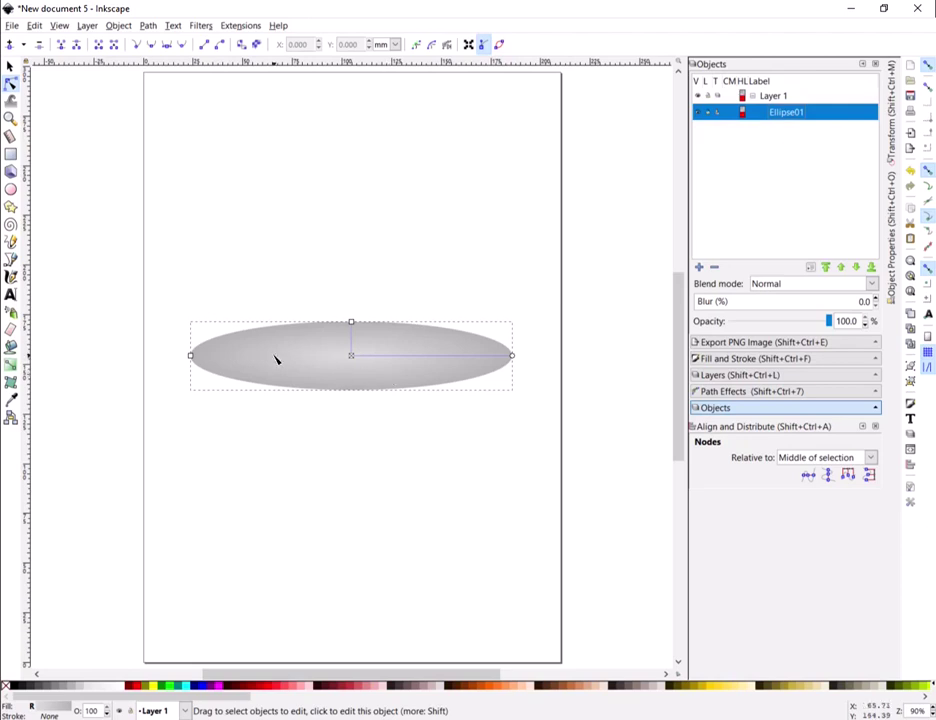
click(10, 66)
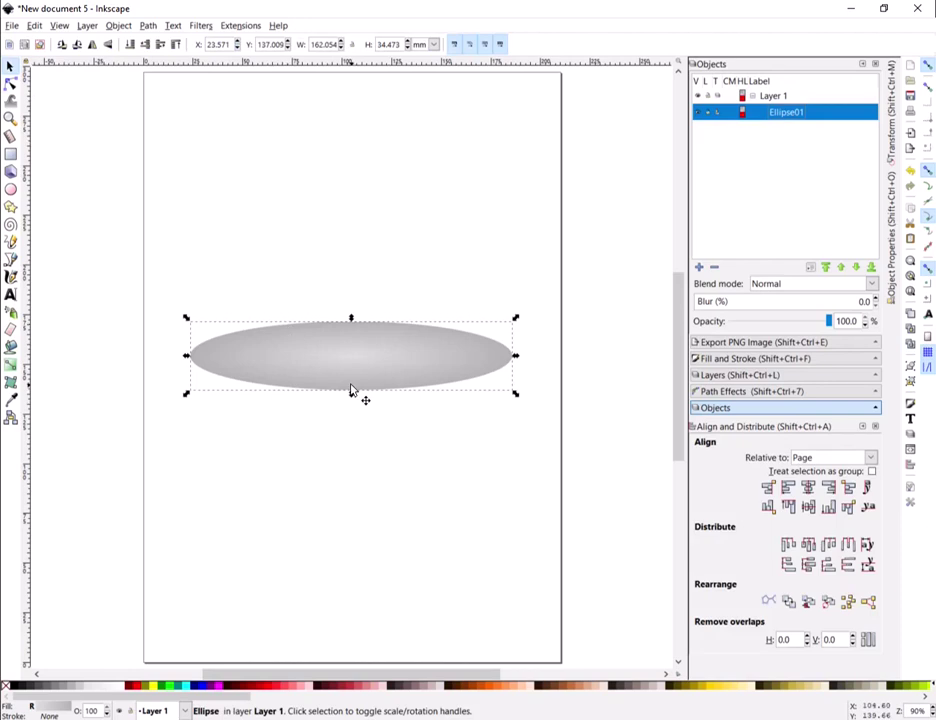
Step: Duplicate Ellipse01 and rename the upper copy Ellipse02
key(ctrl+d)
click(784, 129)
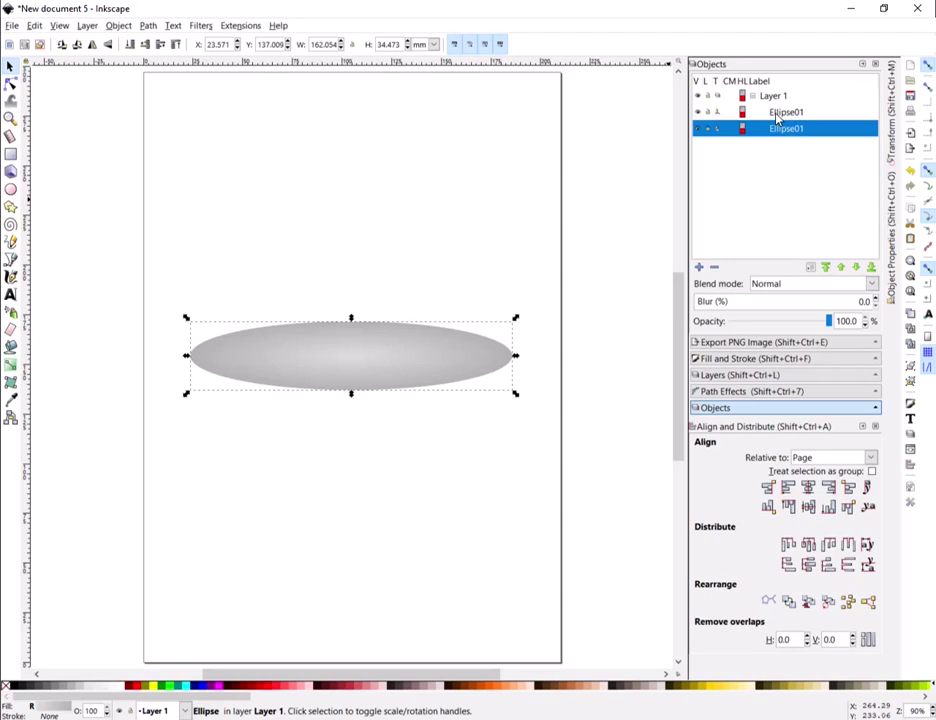
click(777, 113)
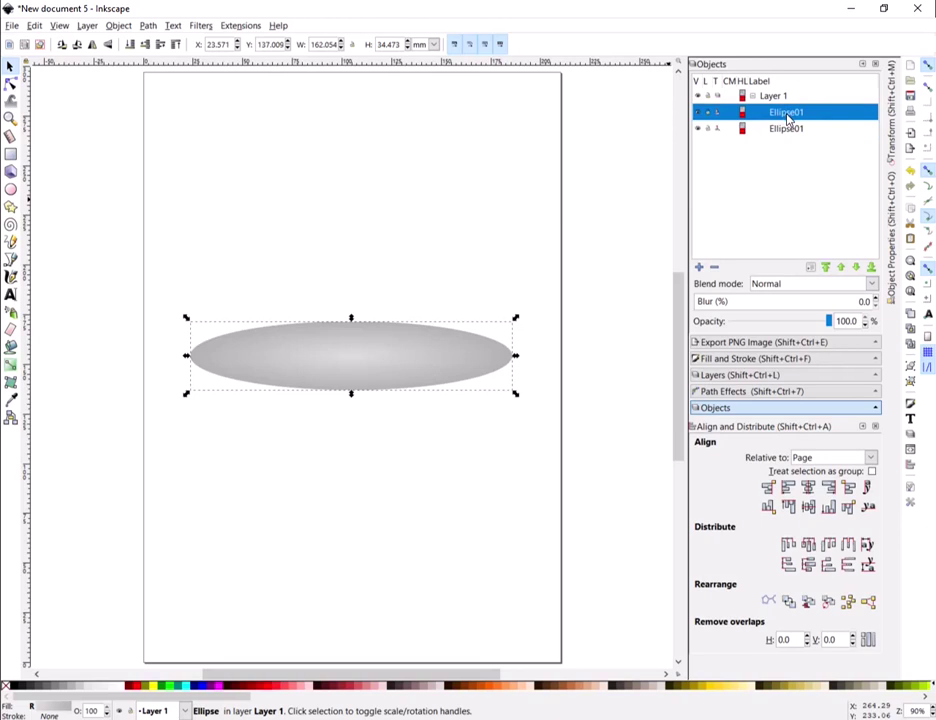
click(786, 114)
key(BackSpace)
text(2)
key(Return)
click(775, 130)
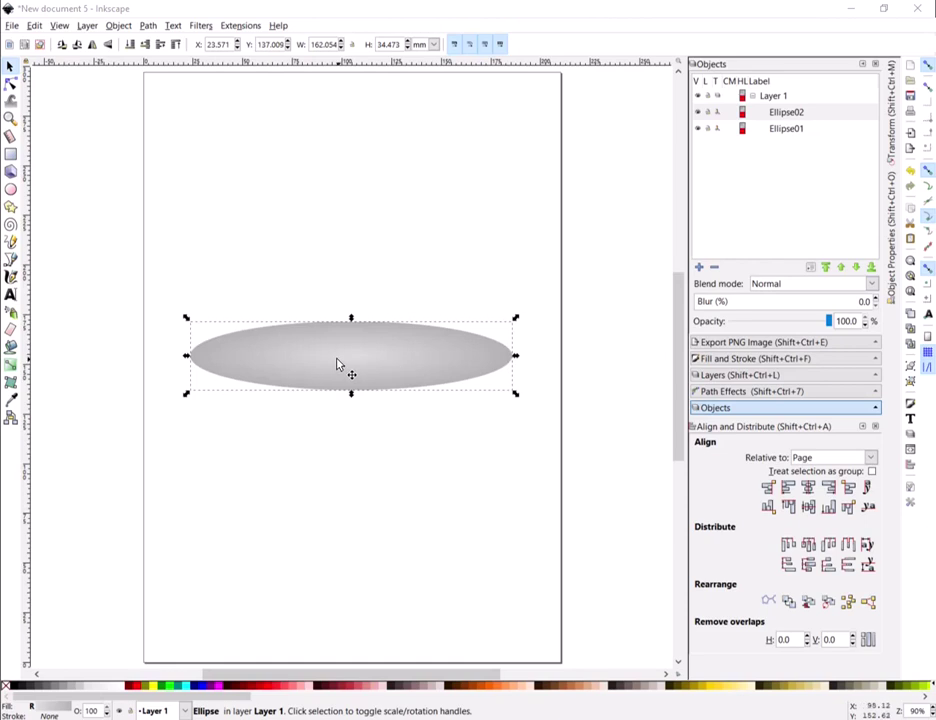
click(740, 360)
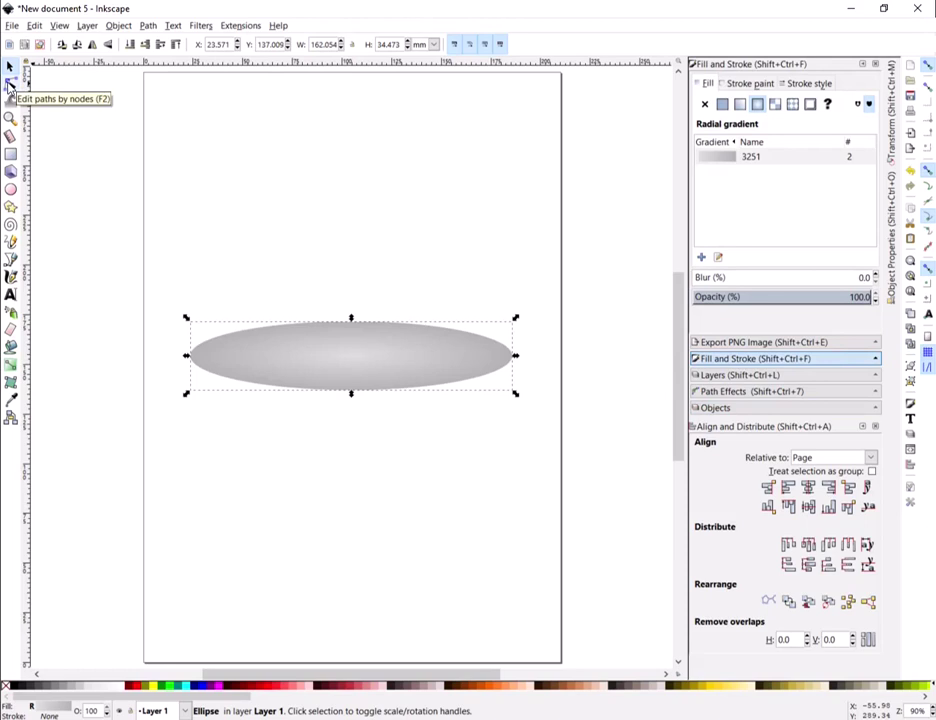
click(9, 84)
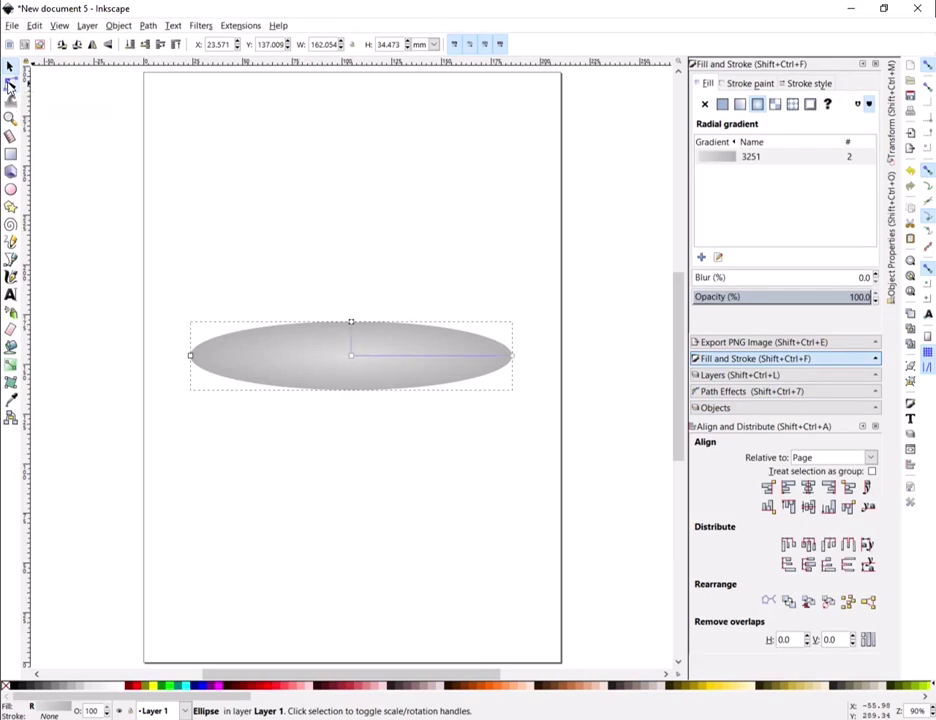
click(350, 356)
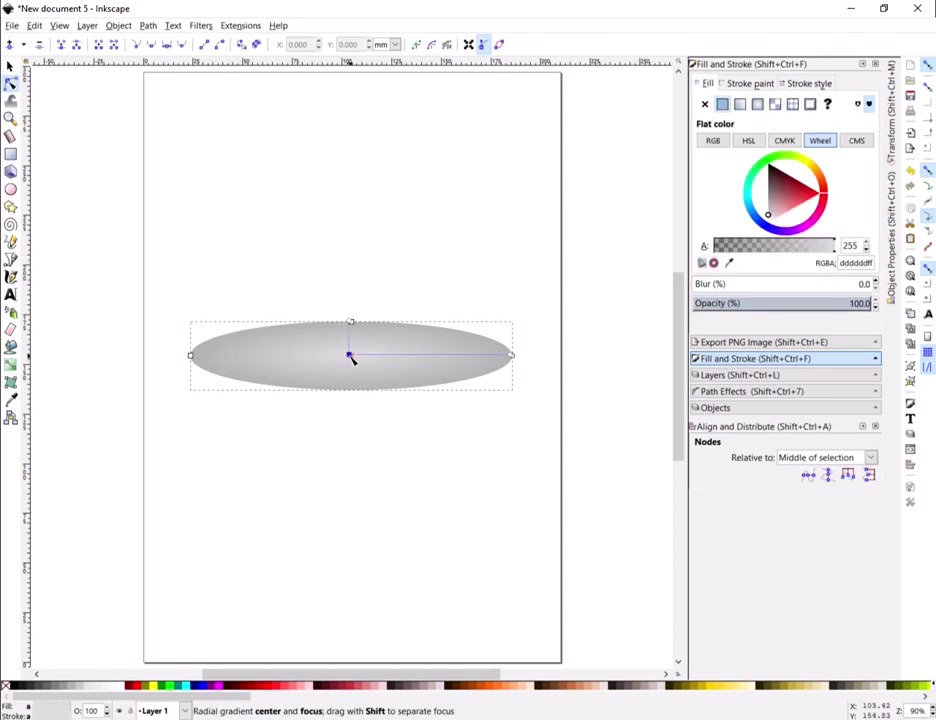
key(Escape)
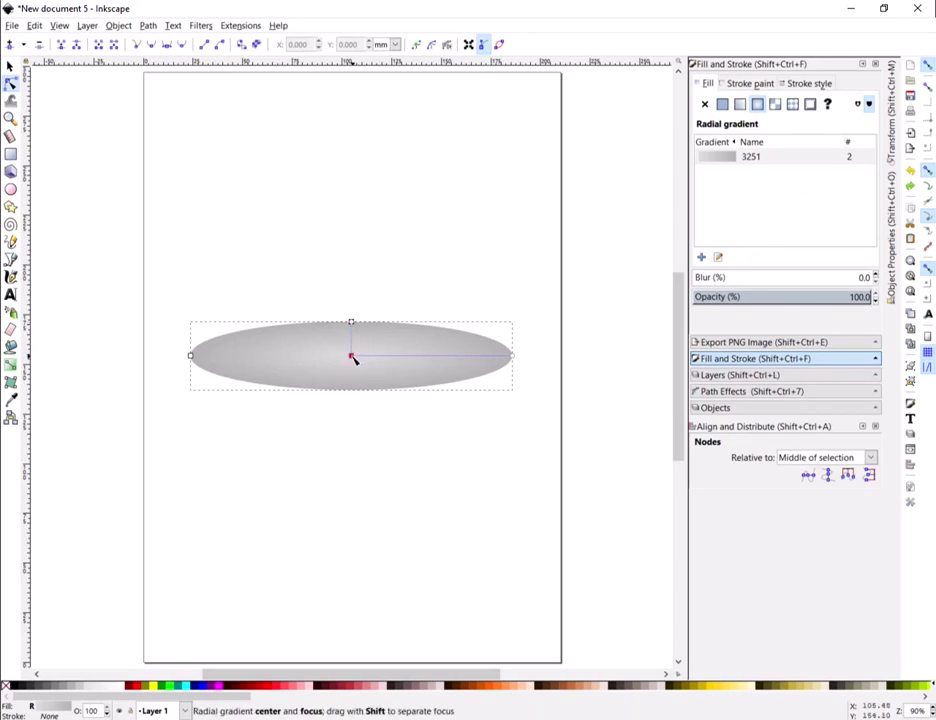
click(351, 356)
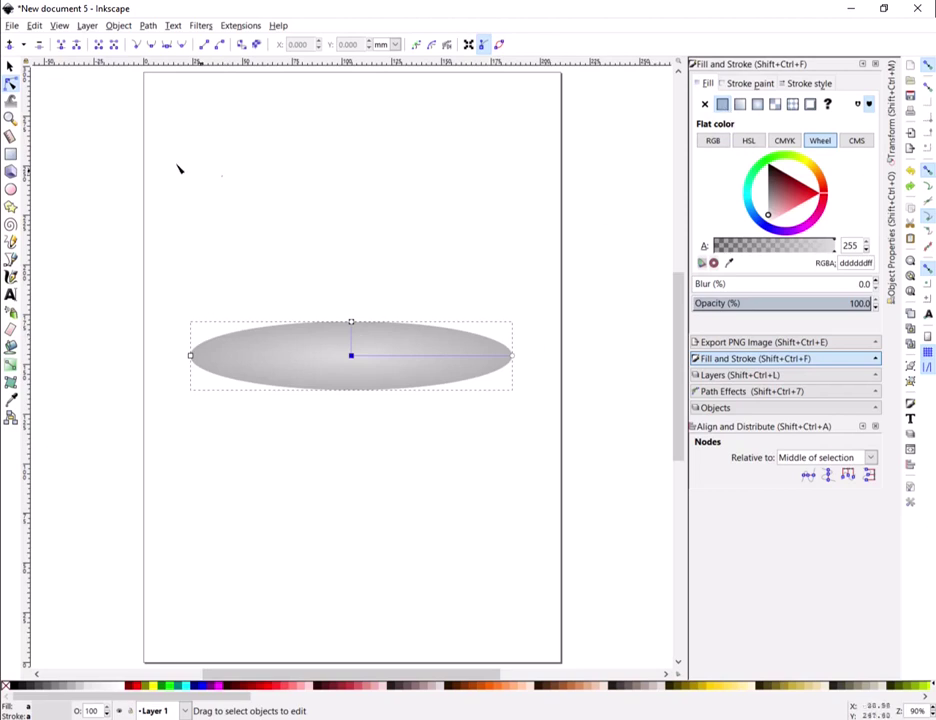
click(10, 66)
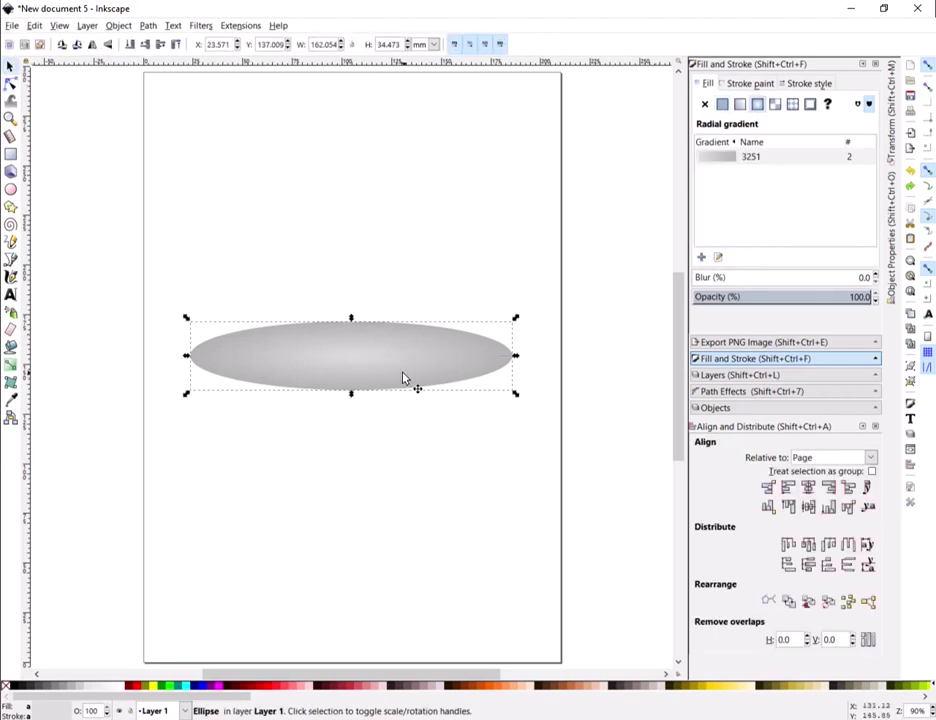
click(490, 320)
click(437, 358)
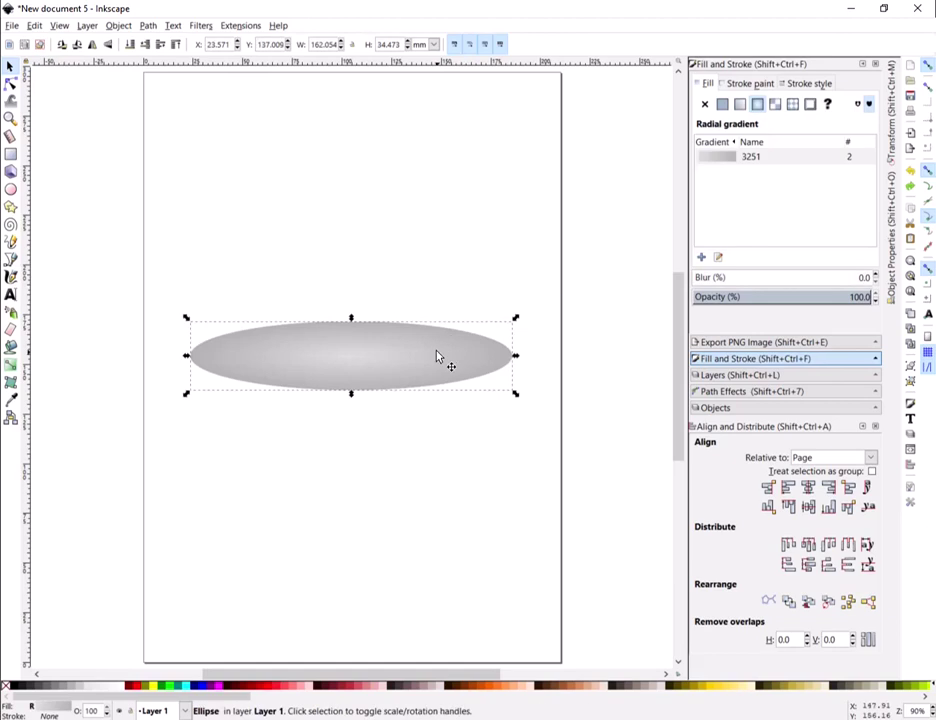
Step: Replace the top ellipse's radial gradient with a flat f2f2f2ff fill
click(723, 104)
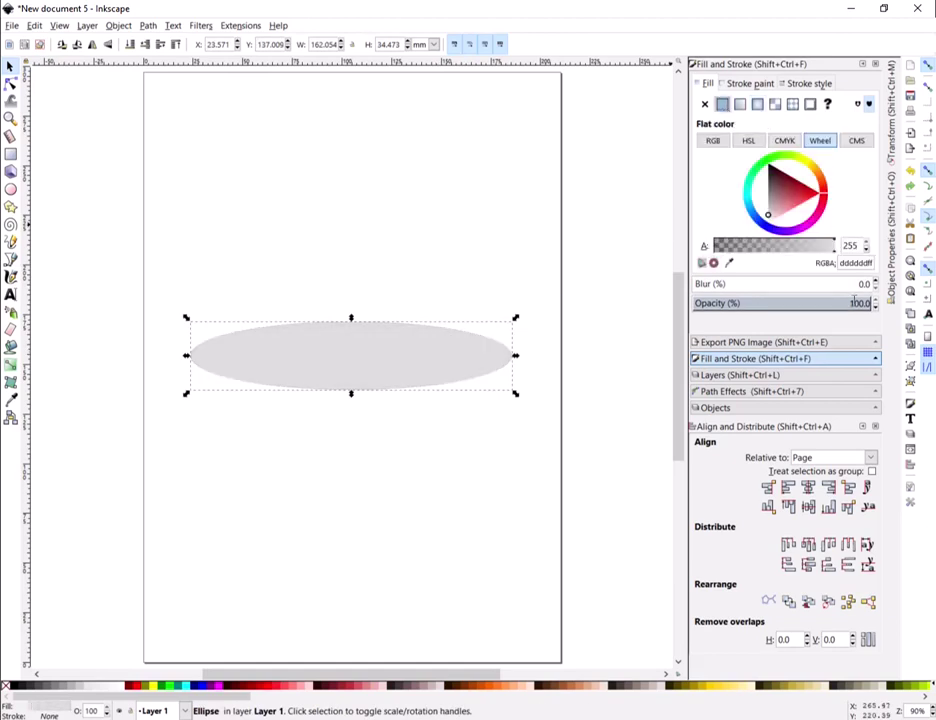
drag(870, 264, 836, 258)
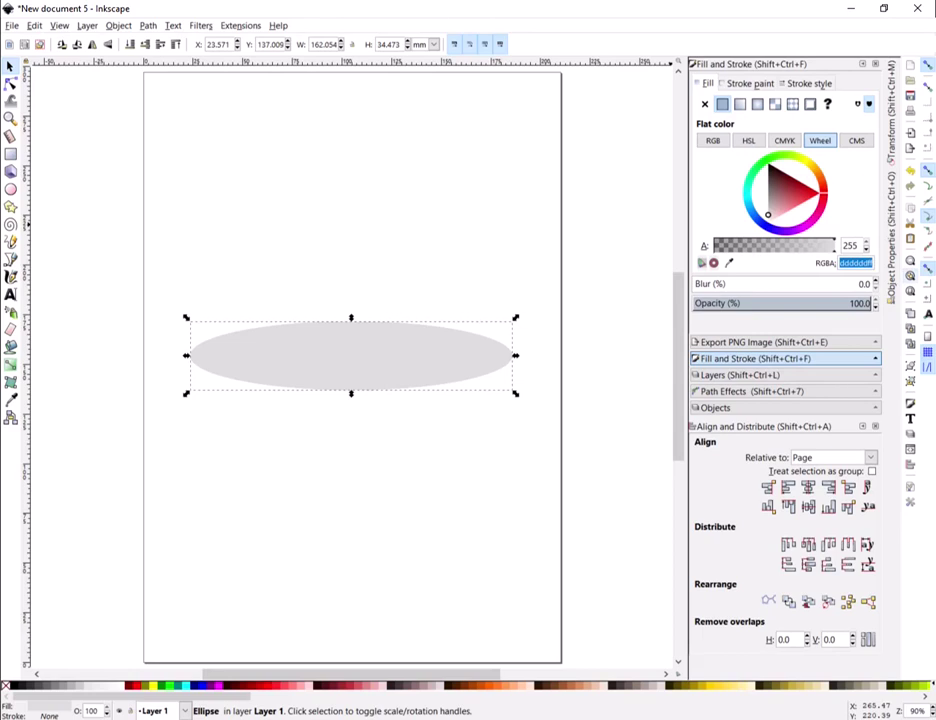
text(f2)
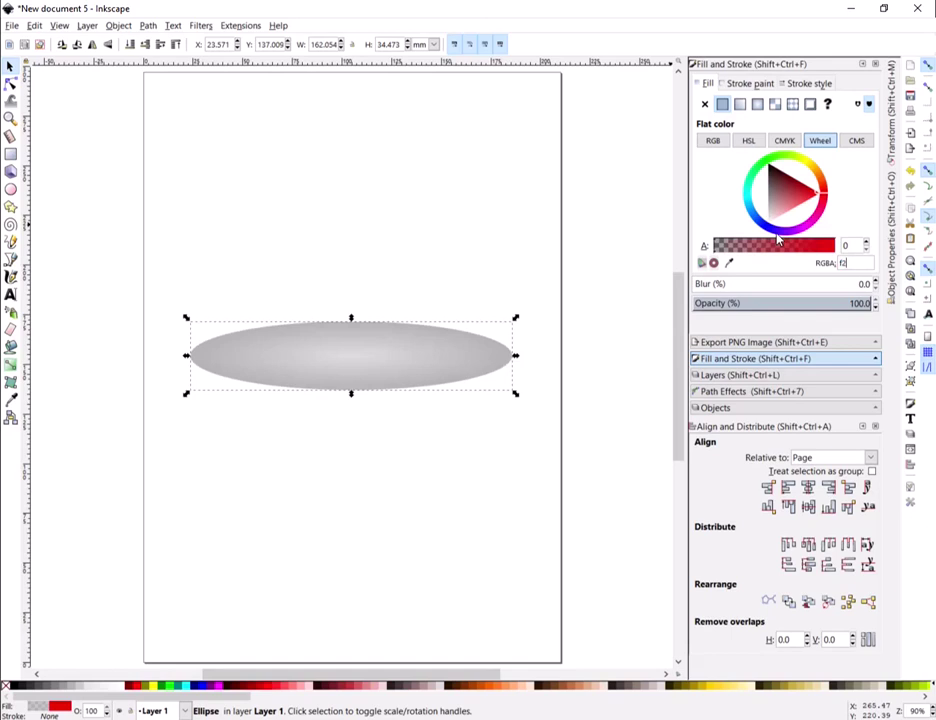
text(f2)
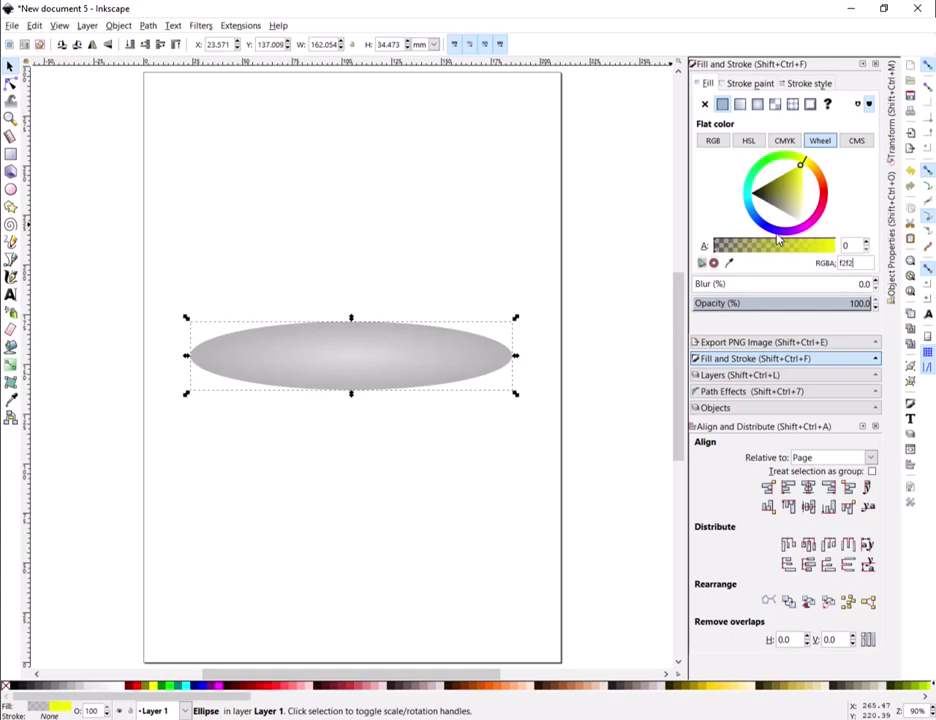
text(f2ff)
key(Return)
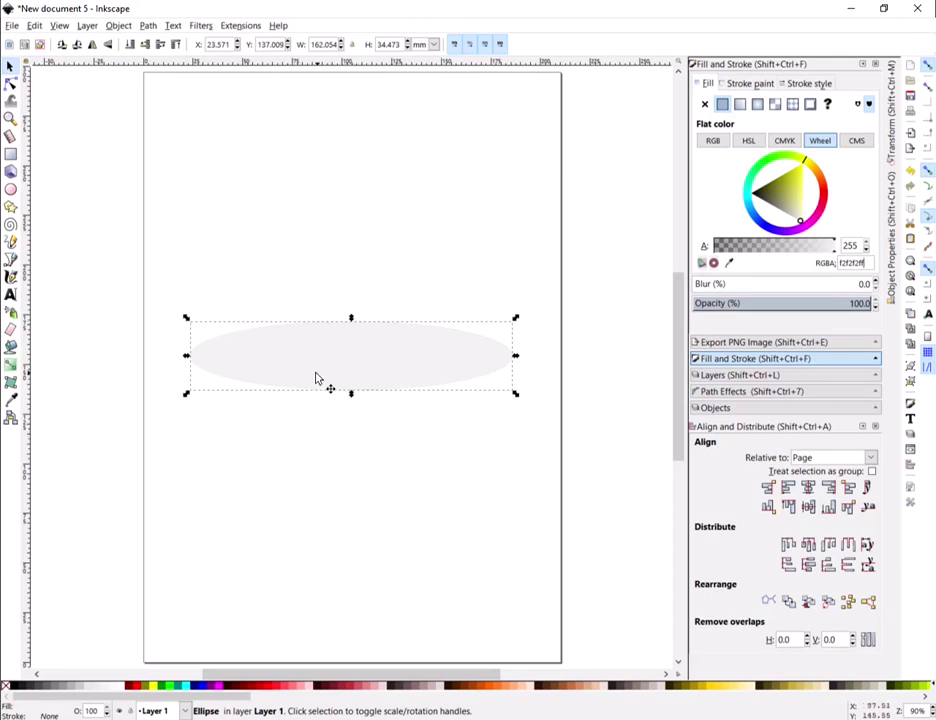
Step: Send Ellipse02 to the bottom of the stack and nudge it down twice
click(735, 409)
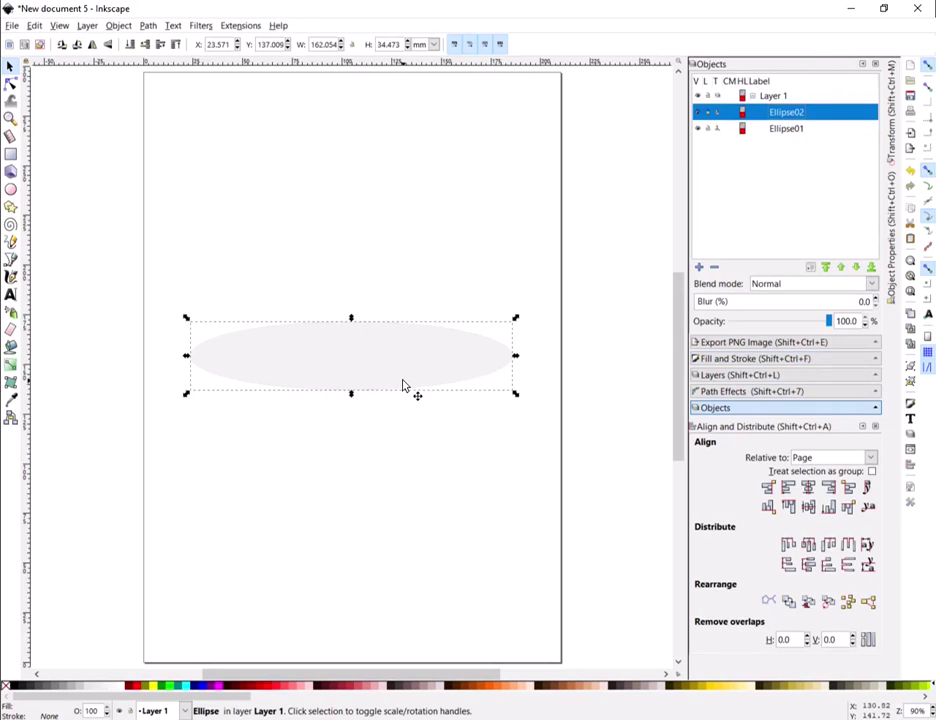
click(360, 372)
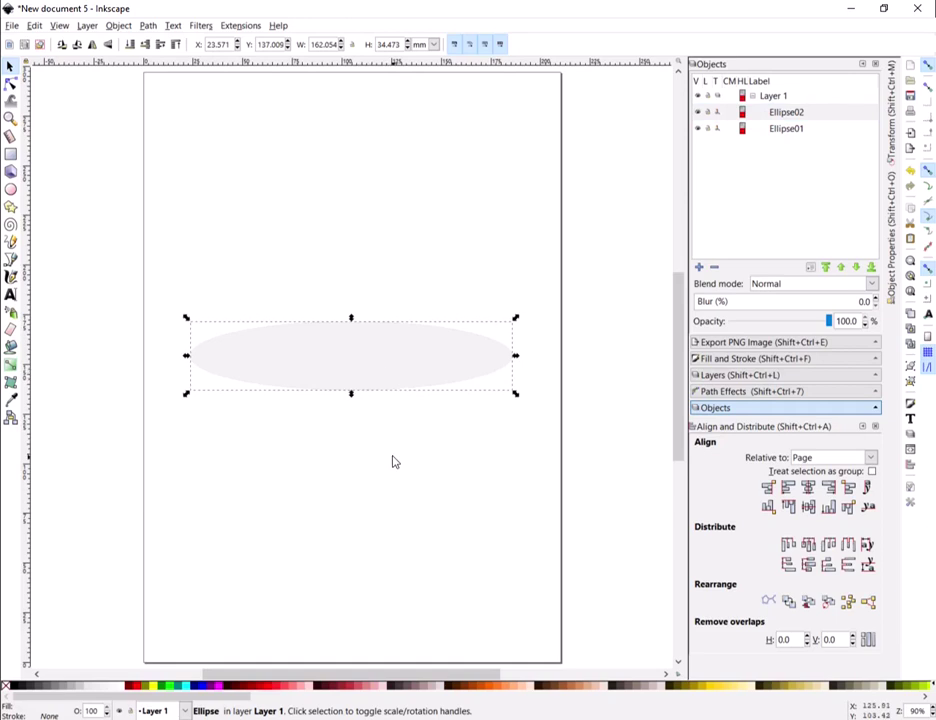
key(Down)
key(Down)
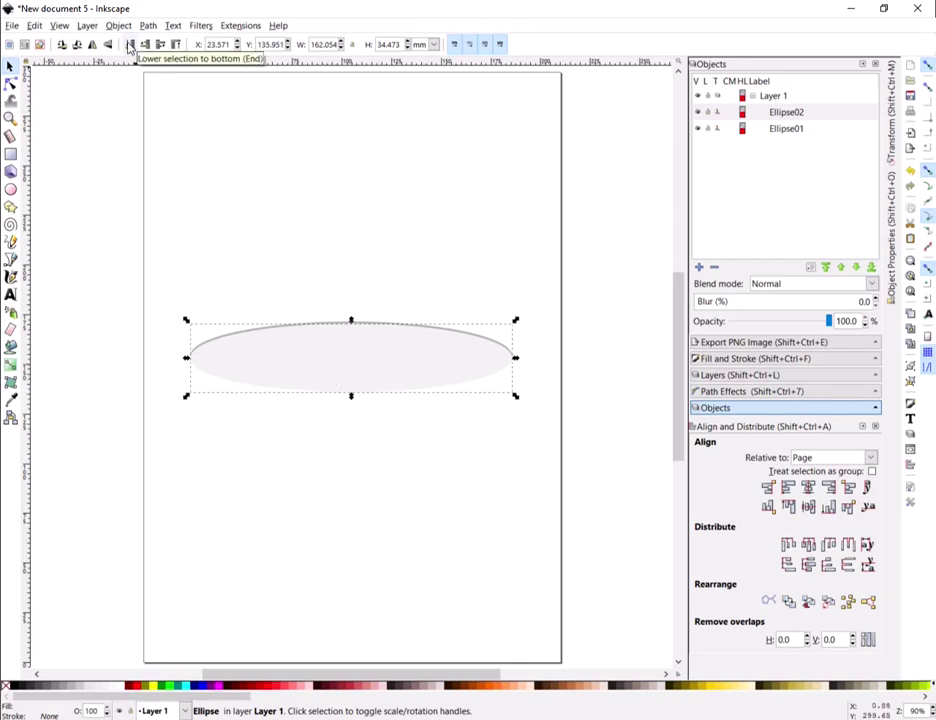
click(130, 45)
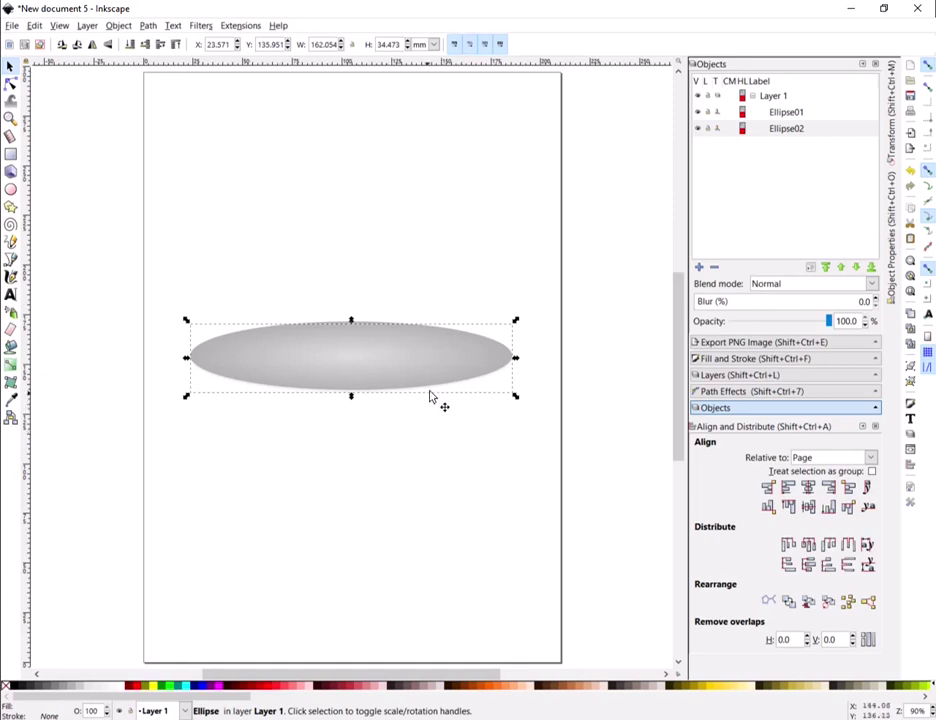
key(Down)
key(Down)
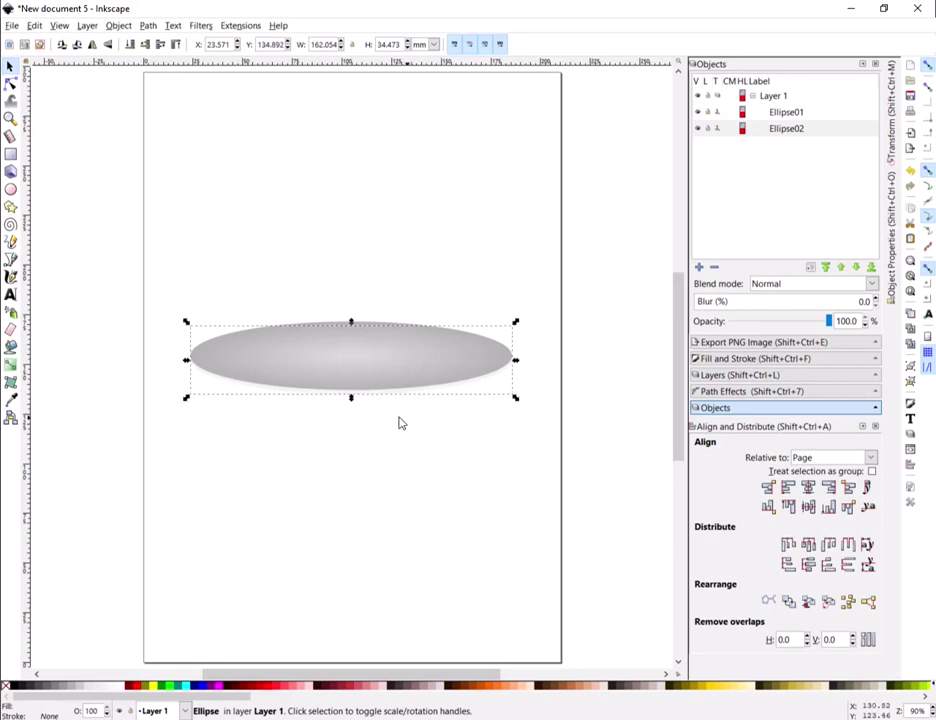
click(390, 424)
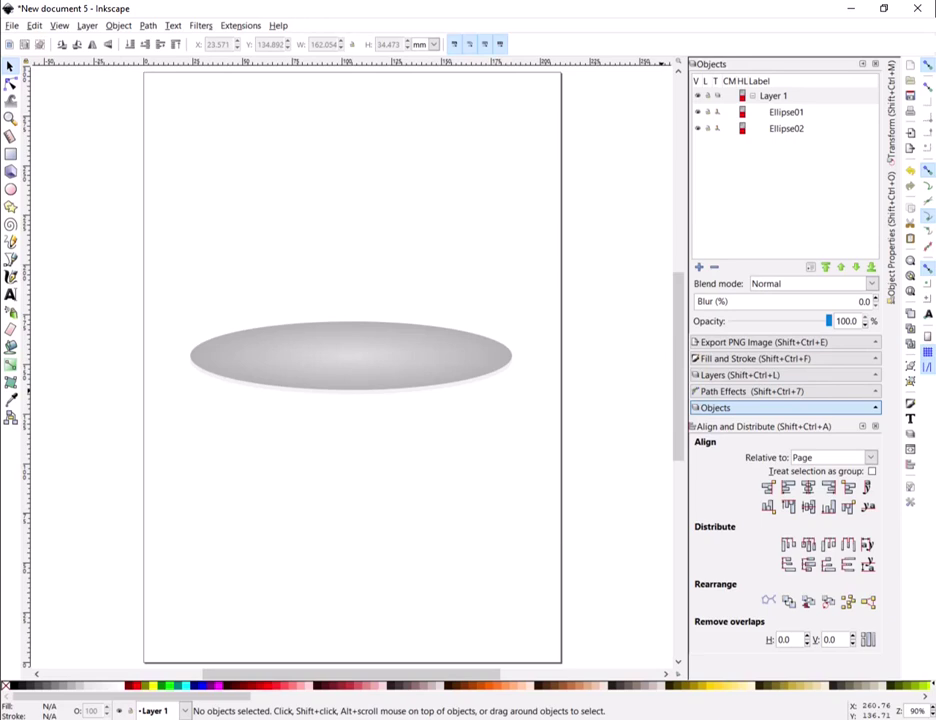
Step: Duplicate Ellipse02, lock Ellipse01 and Ellipse02, and name the copy Ellipse03
click(782, 136)
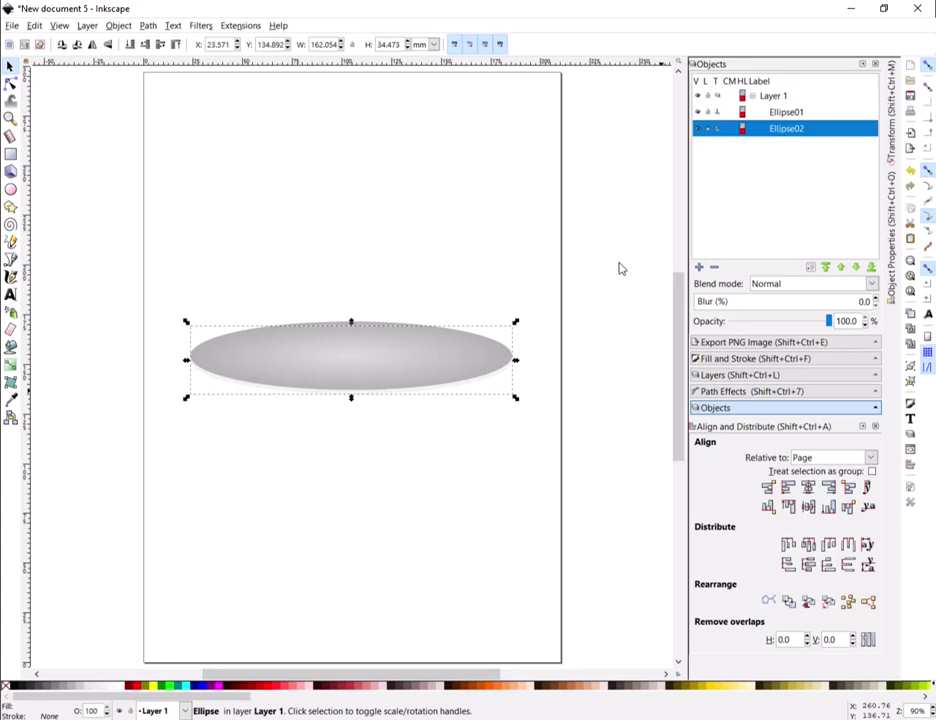
key(ctrl+d)
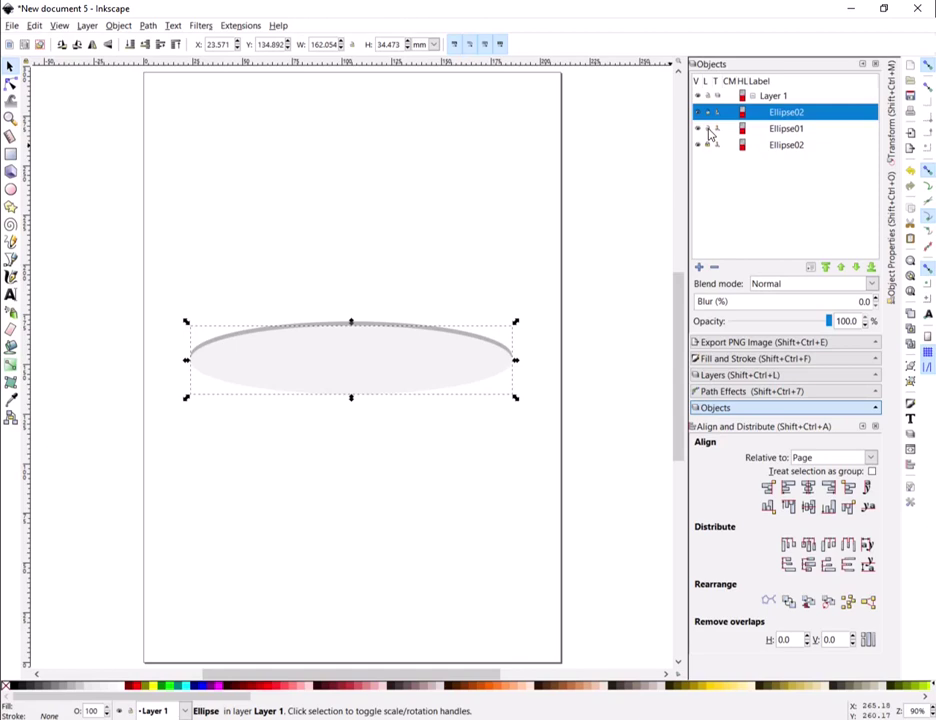
click(708, 145)
click(708, 128)
click(797, 114)
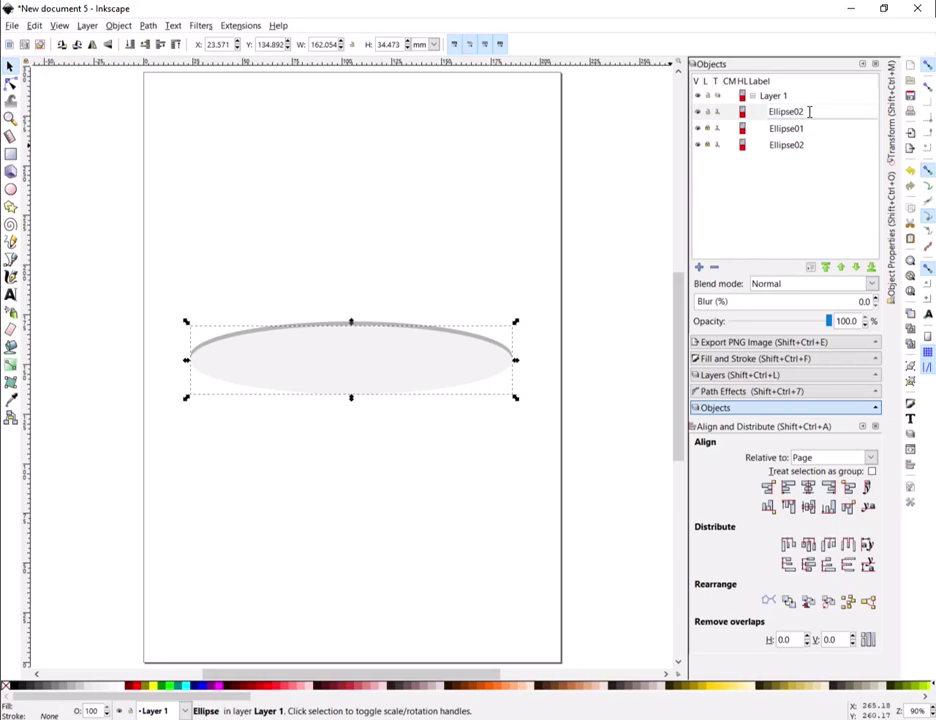
text(3)
key(Return)
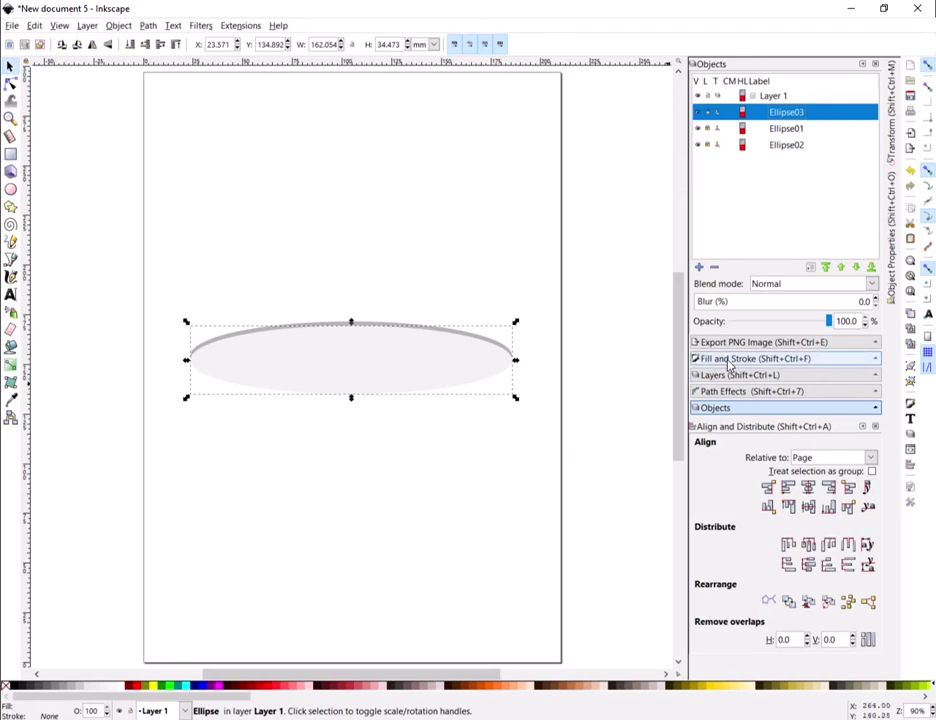
click(729, 359)
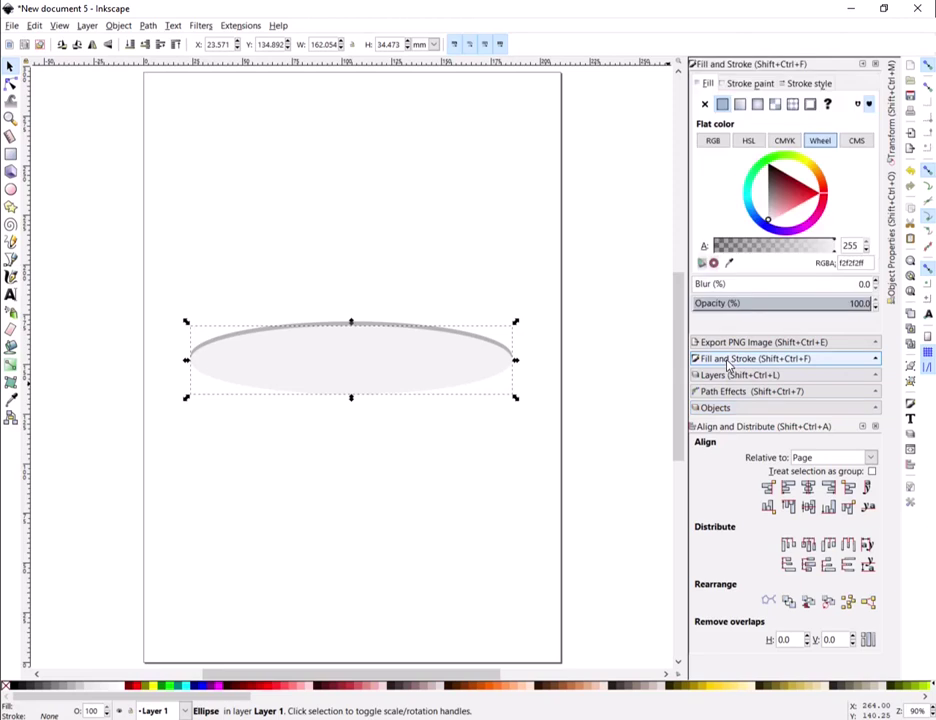
Step: Give the copied ellipse a radial gradient with a 2b2b2bff centre stop
click(758, 105)
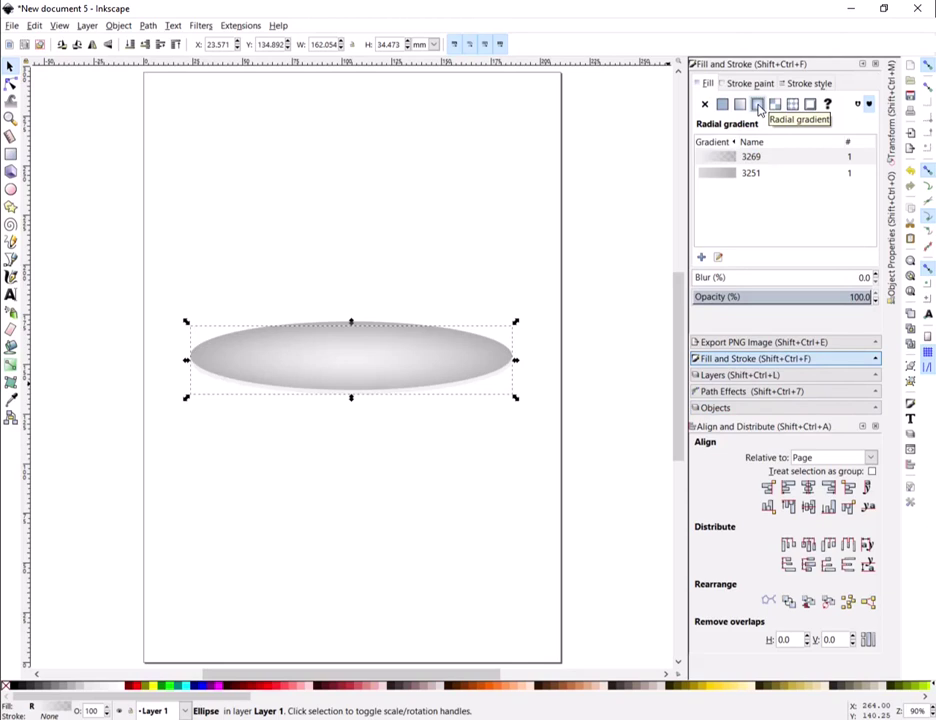
click(10, 85)
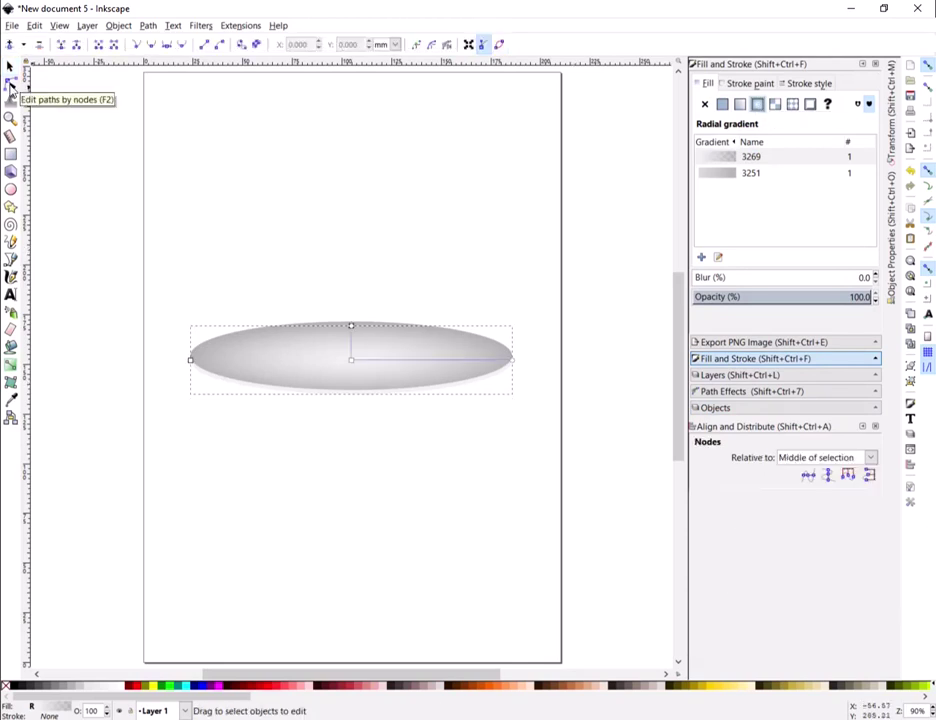
click(351, 361)
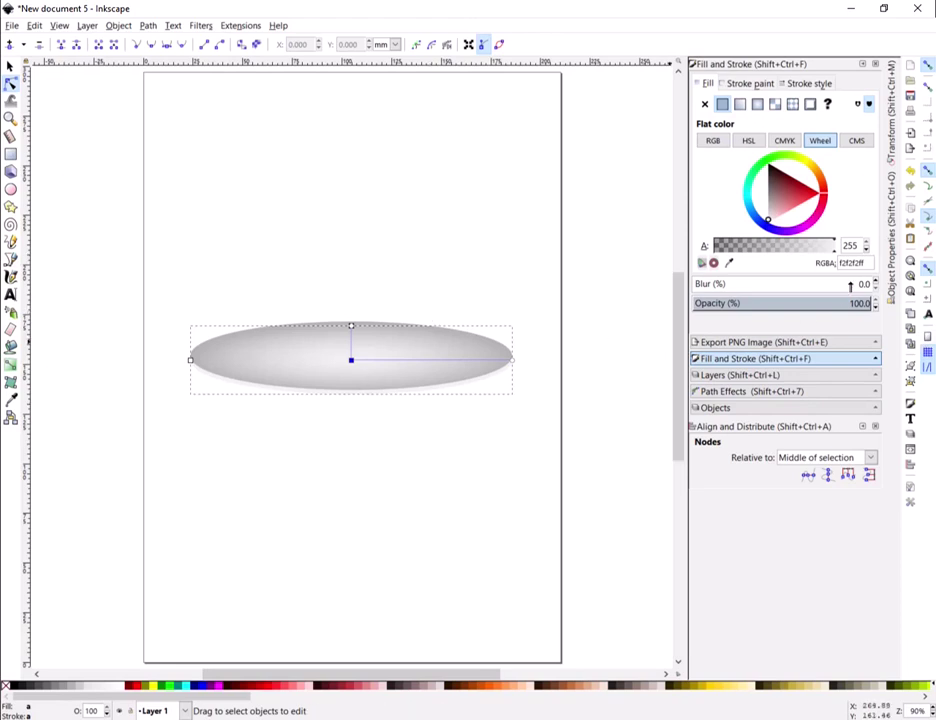
drag(861, 263, 817, 270)
text(2b)
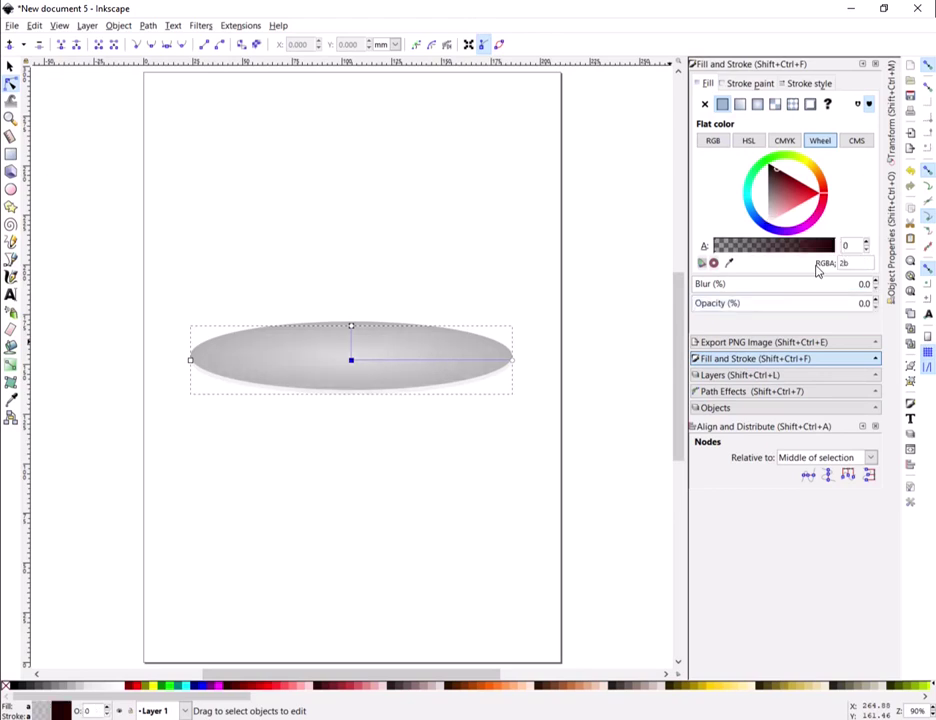
text(2b2b2)
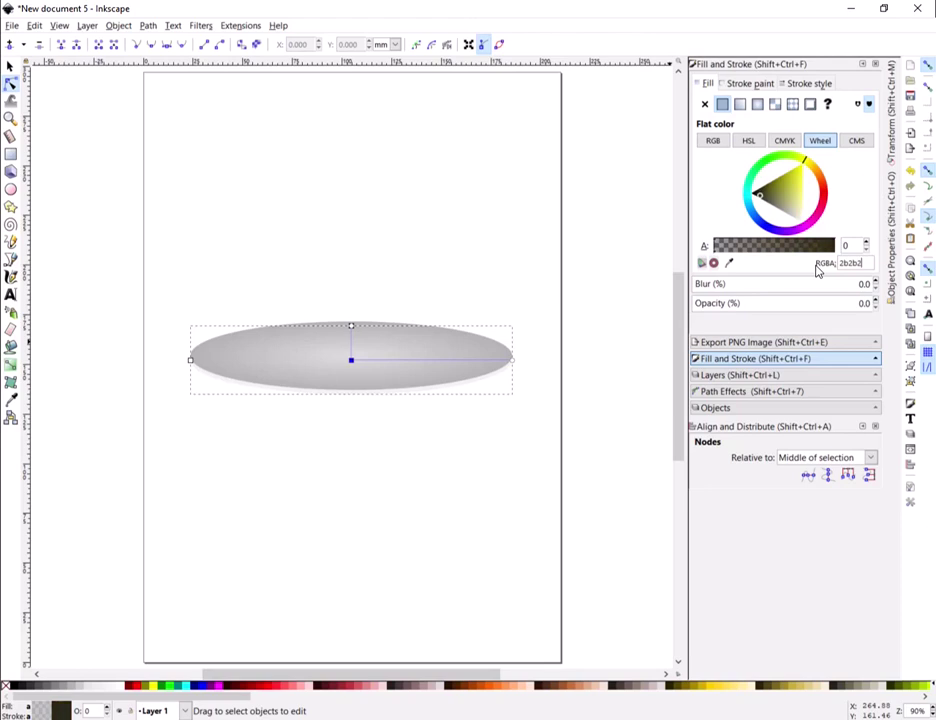
text(ff)
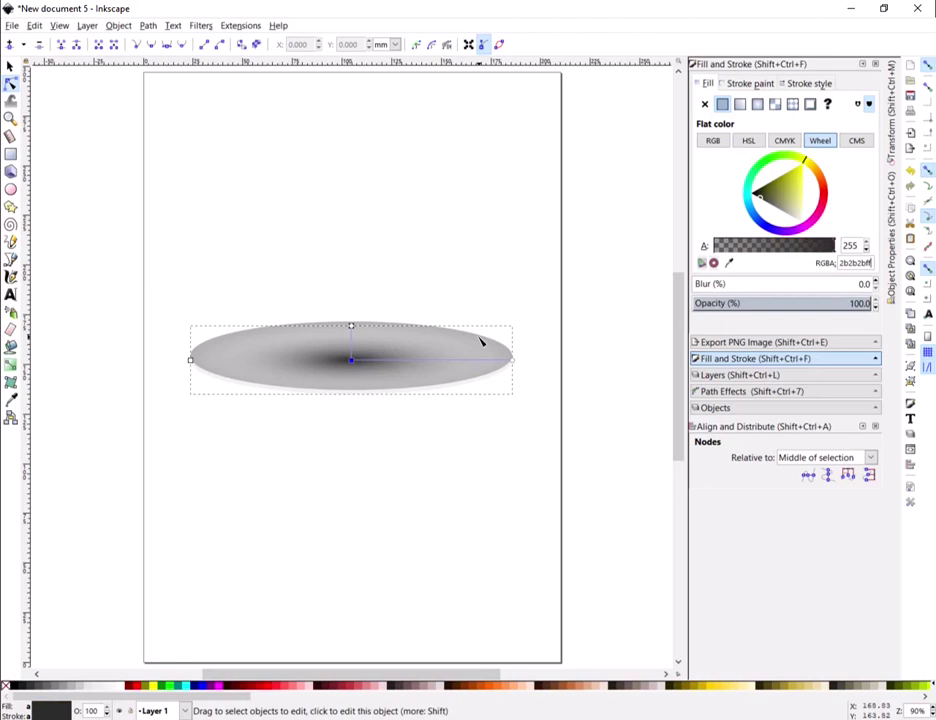
Step: Set the gradient's outer edge stop to opaque grey 666666ff
click(351, 327)
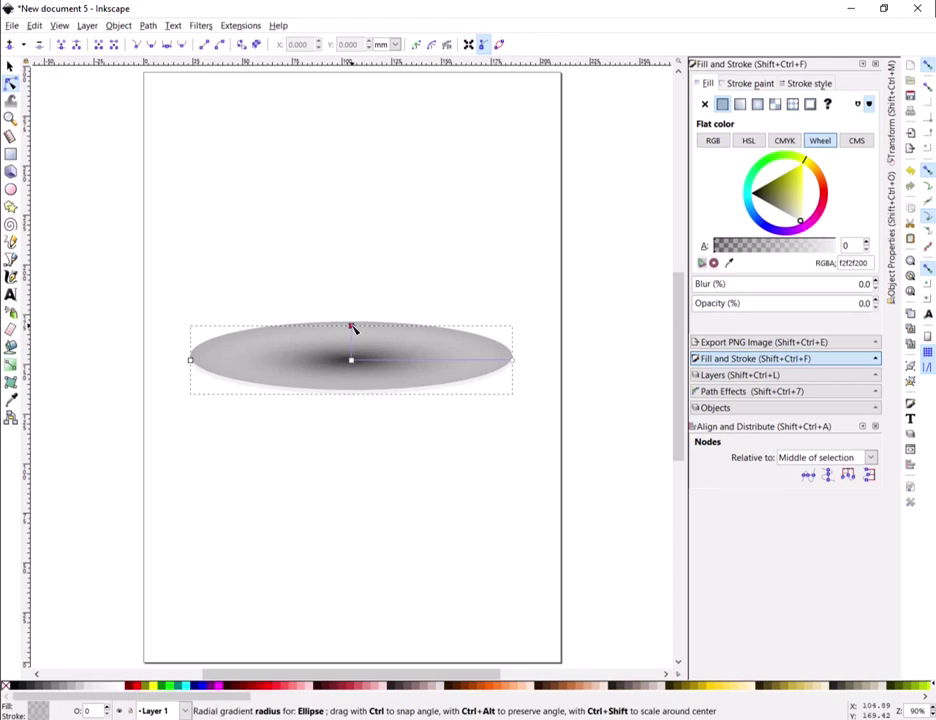
double_click(869, 262)
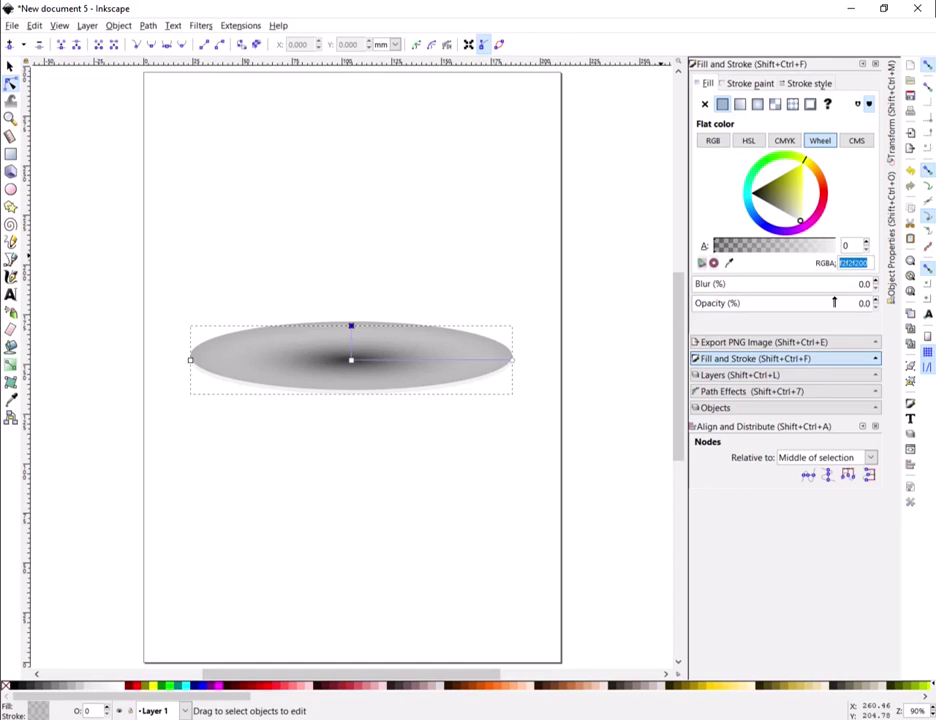
text(6)
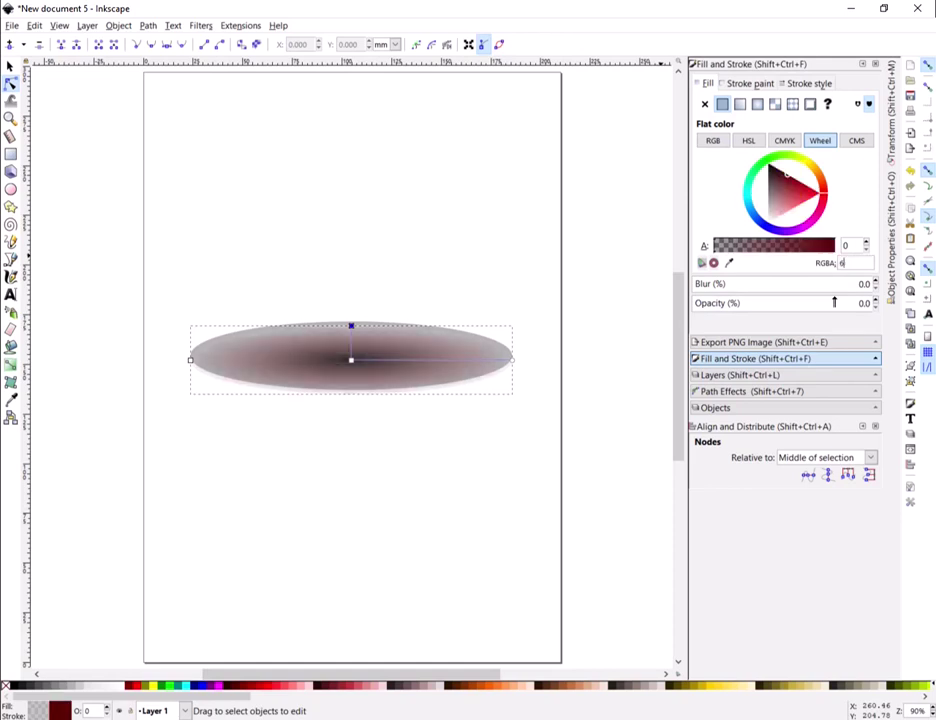
text(66666)
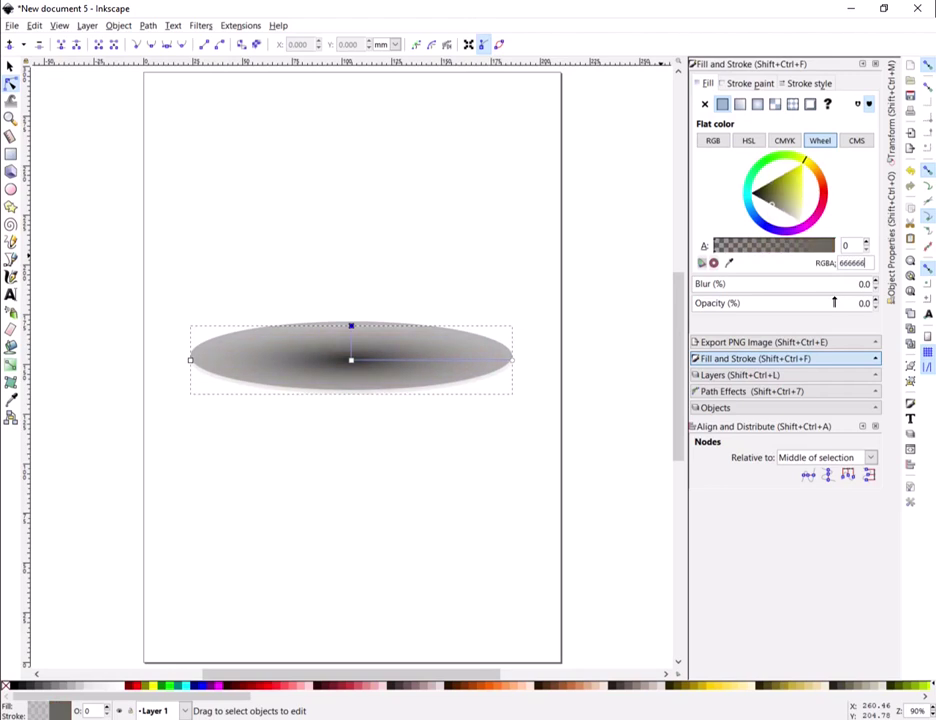
text(ff)
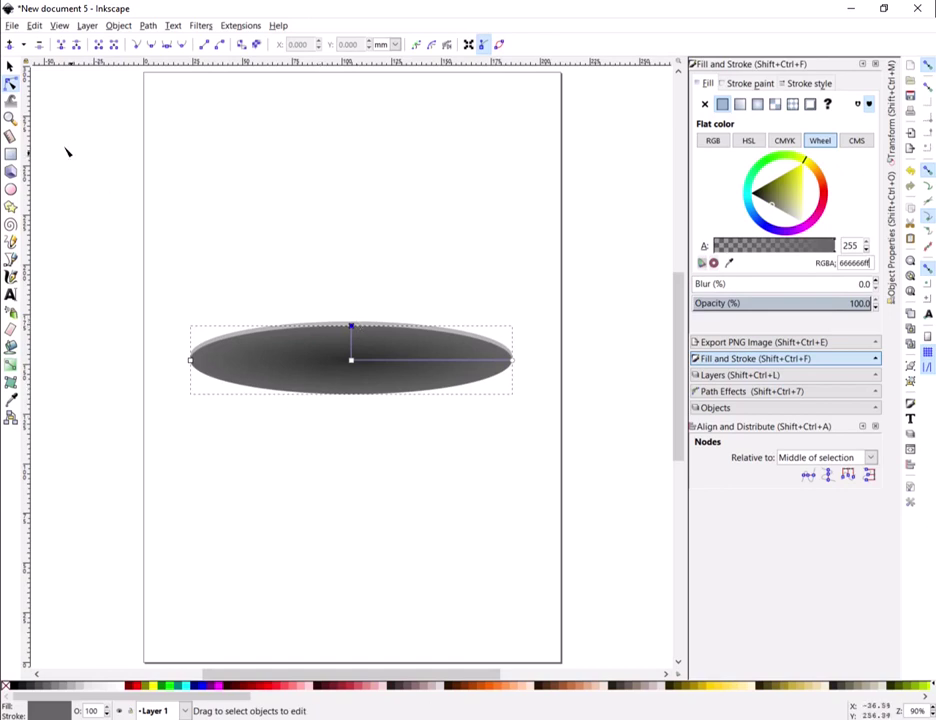
click(11, 64)
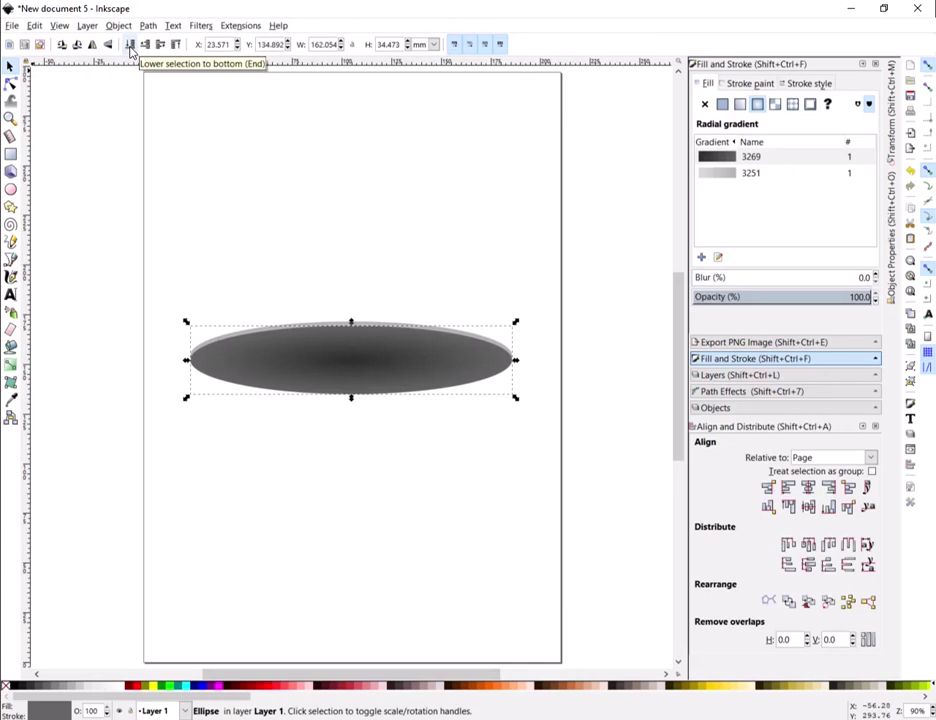
Step: Send the dark ellipse to the bottom, nudge it down and narrow it symmetrically
click(130, 46)
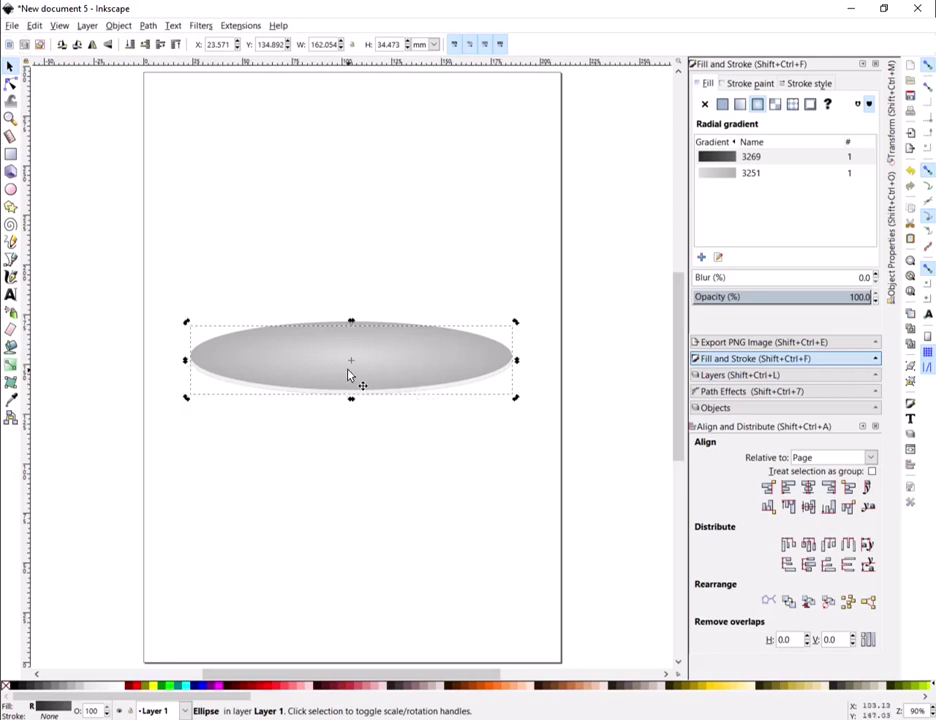
key(Down)
key(Down)
key(Down)
key(Down)
key(Down)
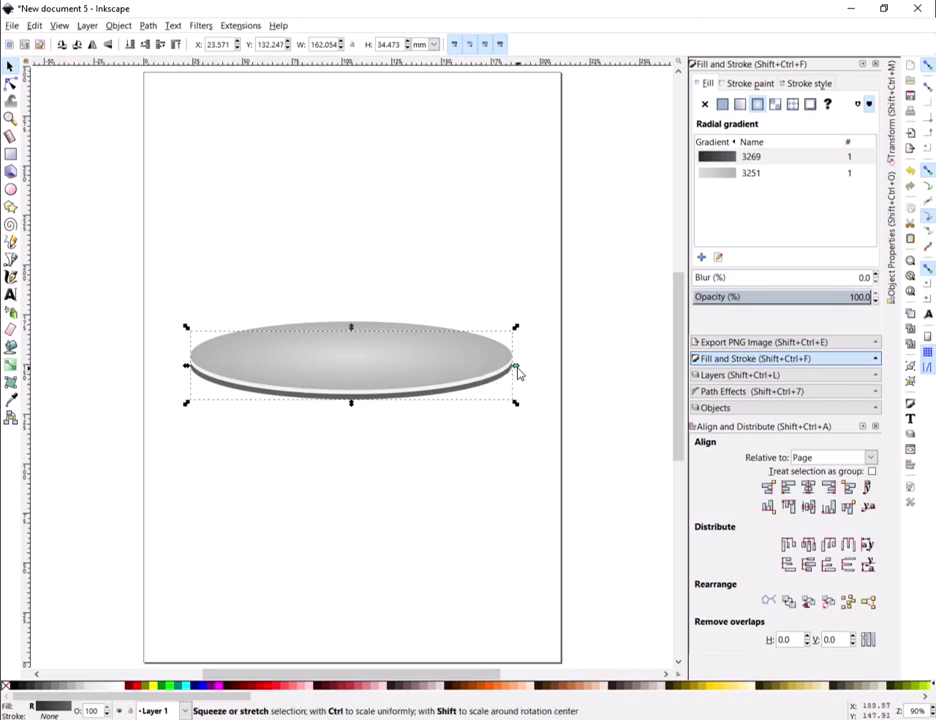
key(shift)
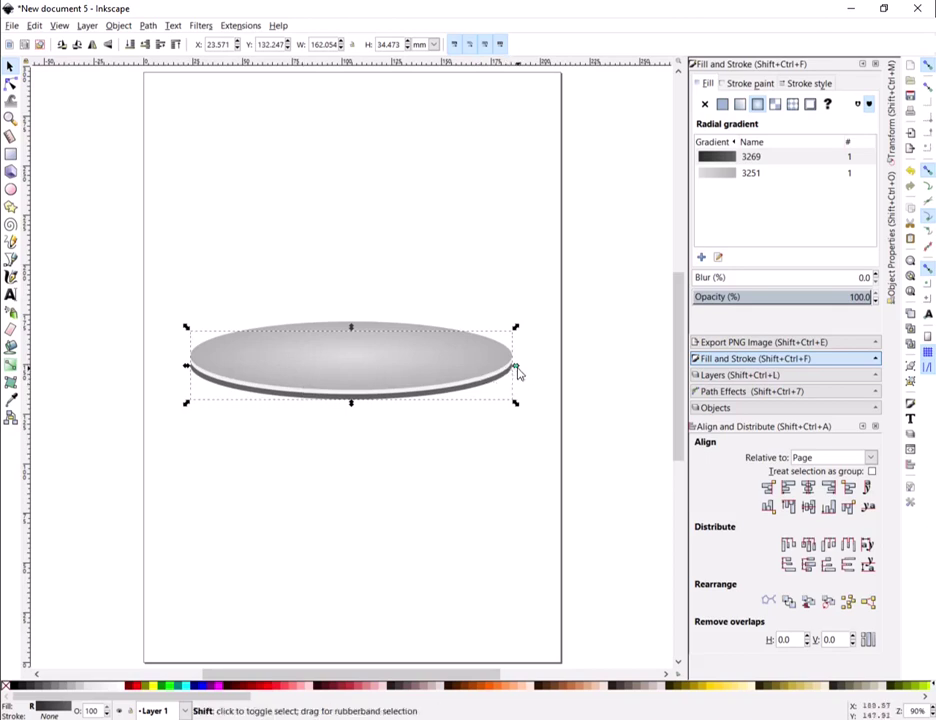
drag(516, 374, 504, 376)
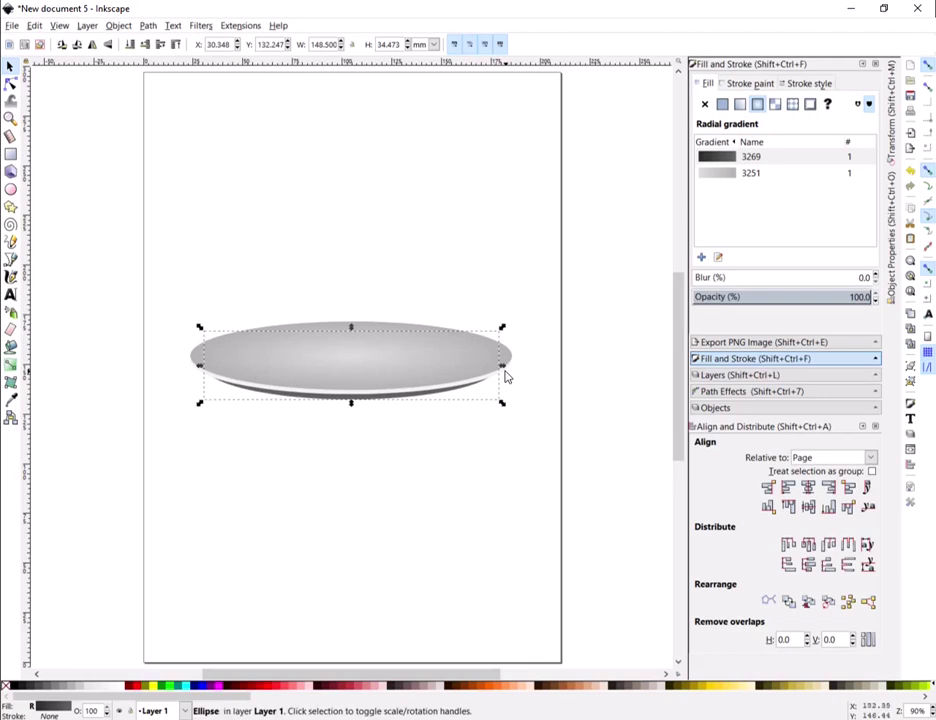
click(393, 474)
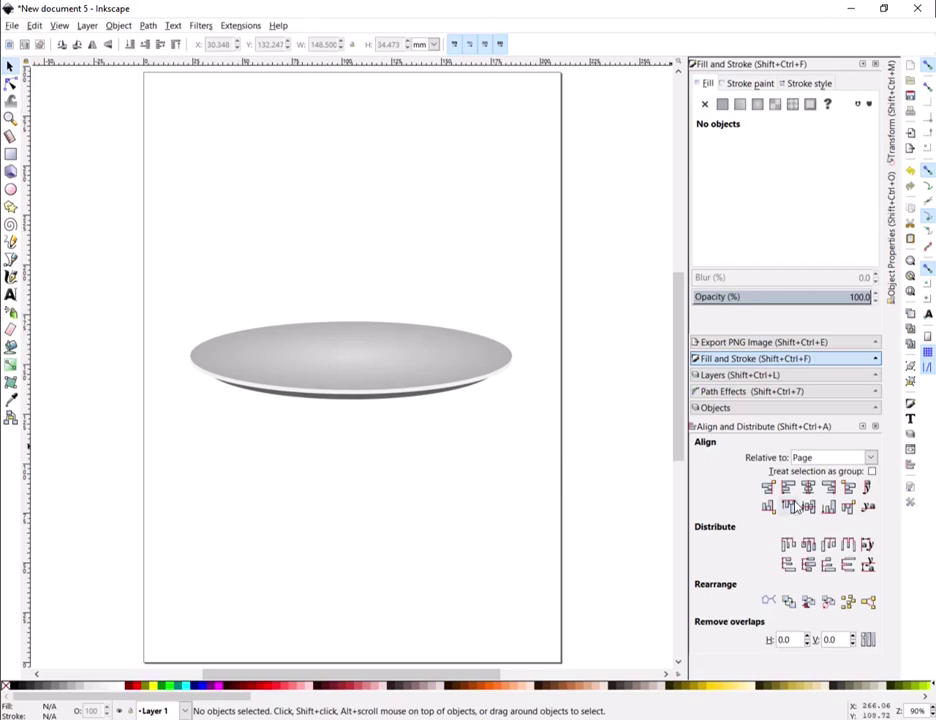
Step: Show the Objects panel, check Ellipse01's visibility, and duplicate the light top ellipse
click(730, 408)
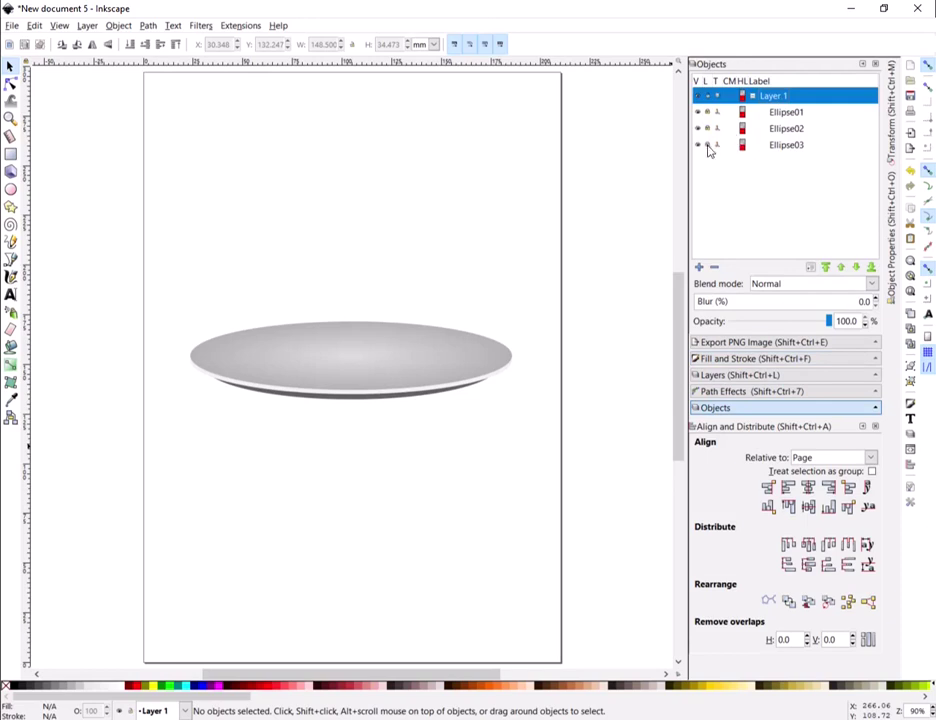
click(698, 112)
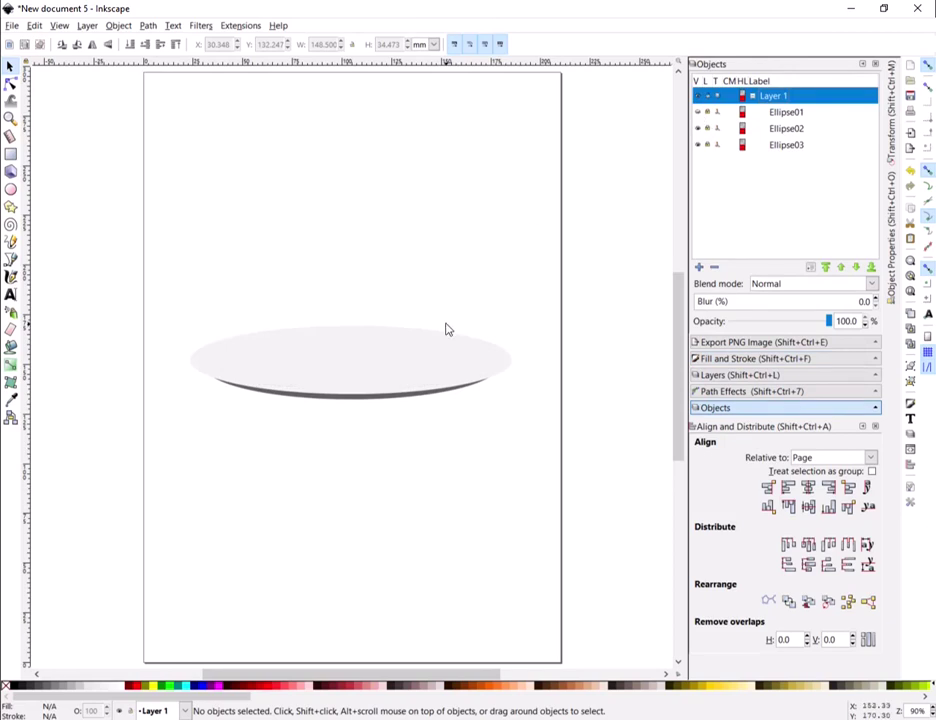
click(698, 112)
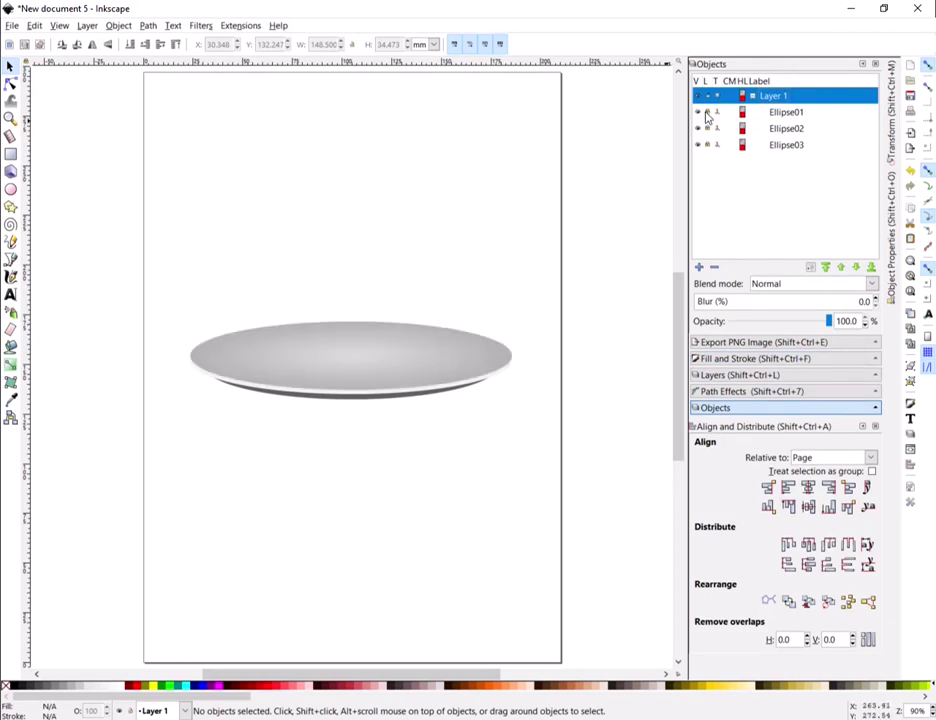
click(421, 377)
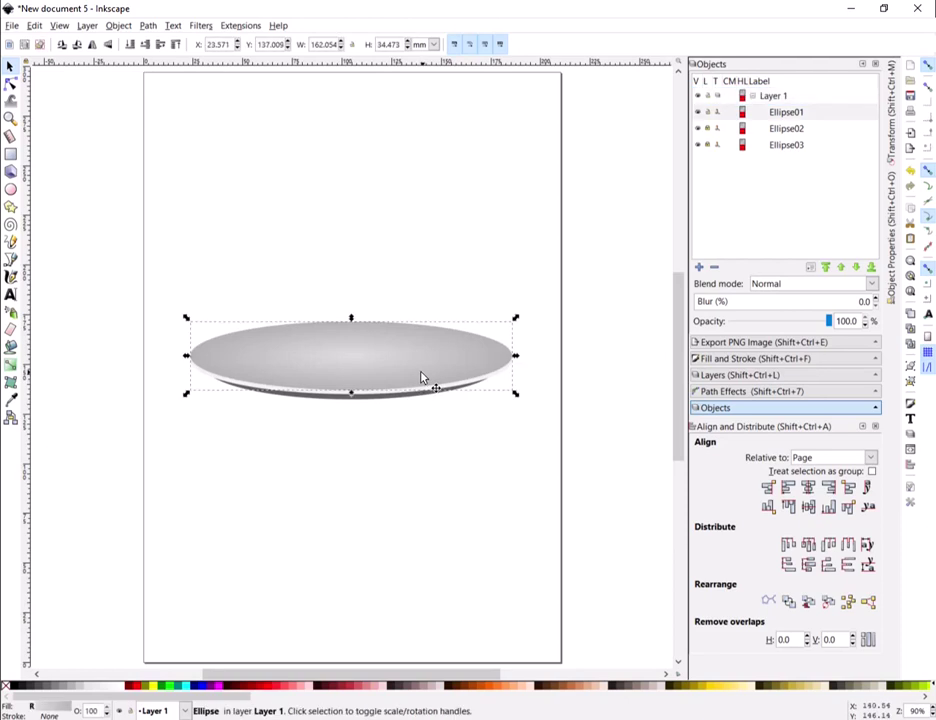
key(ctrl)
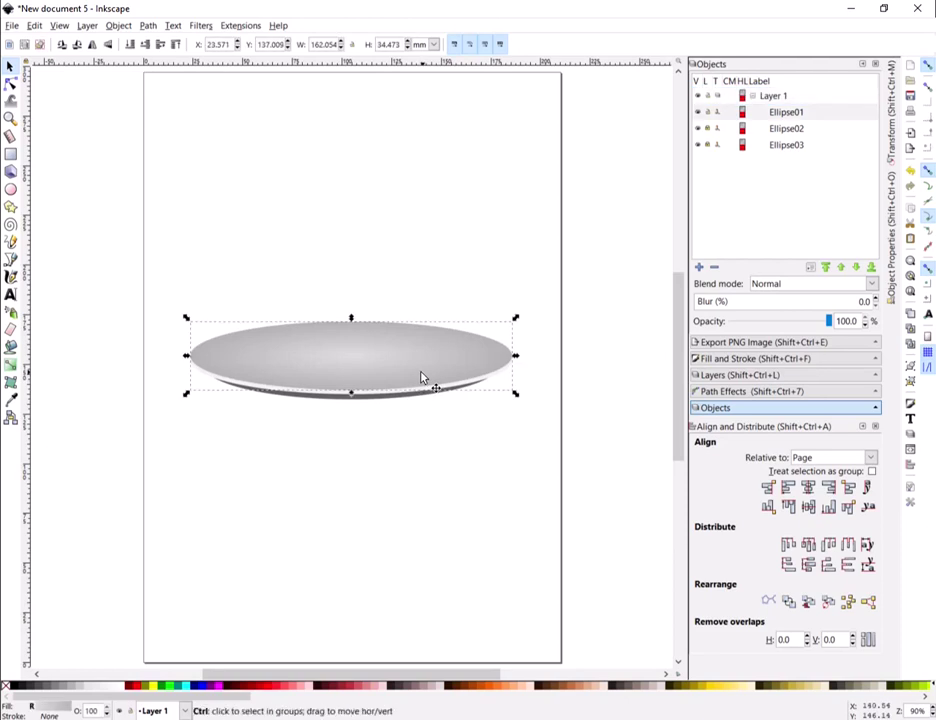
key(ctrl+d)
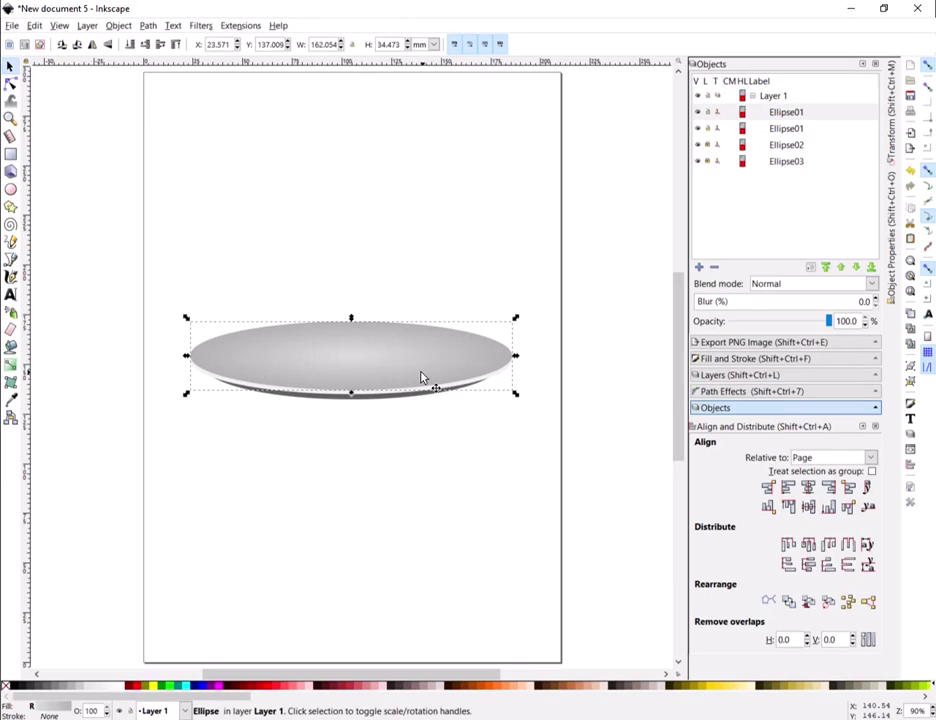
Step: Rename the duplicated Ellipse01 row to Ellipse04 in the Objects panel
right_click(804, 117)
click(830, 120)
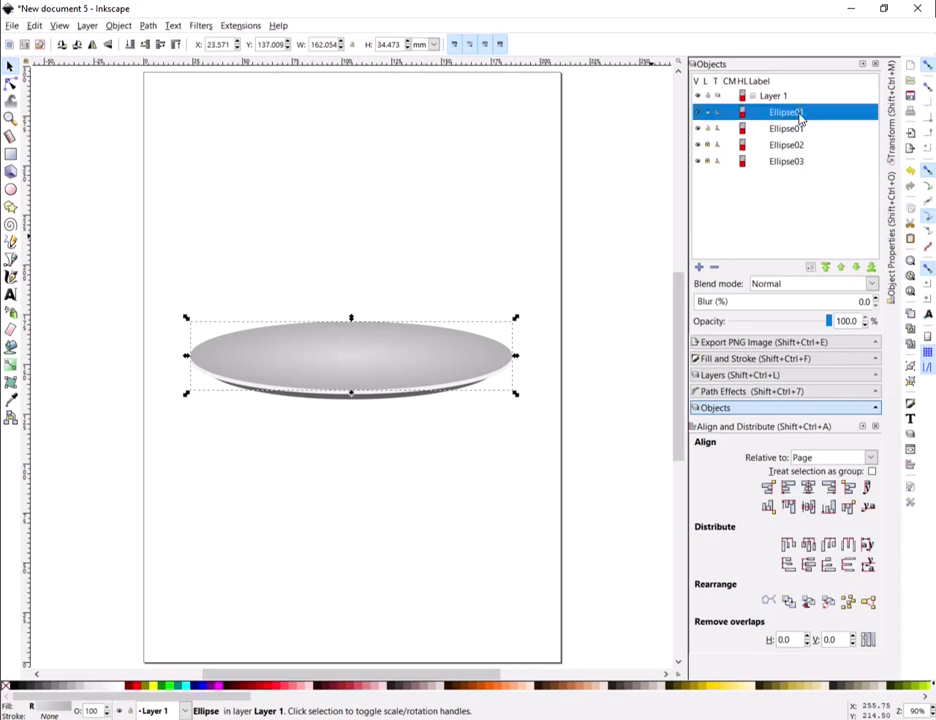
click(804, 113)
key(BackSpace)
text(4)
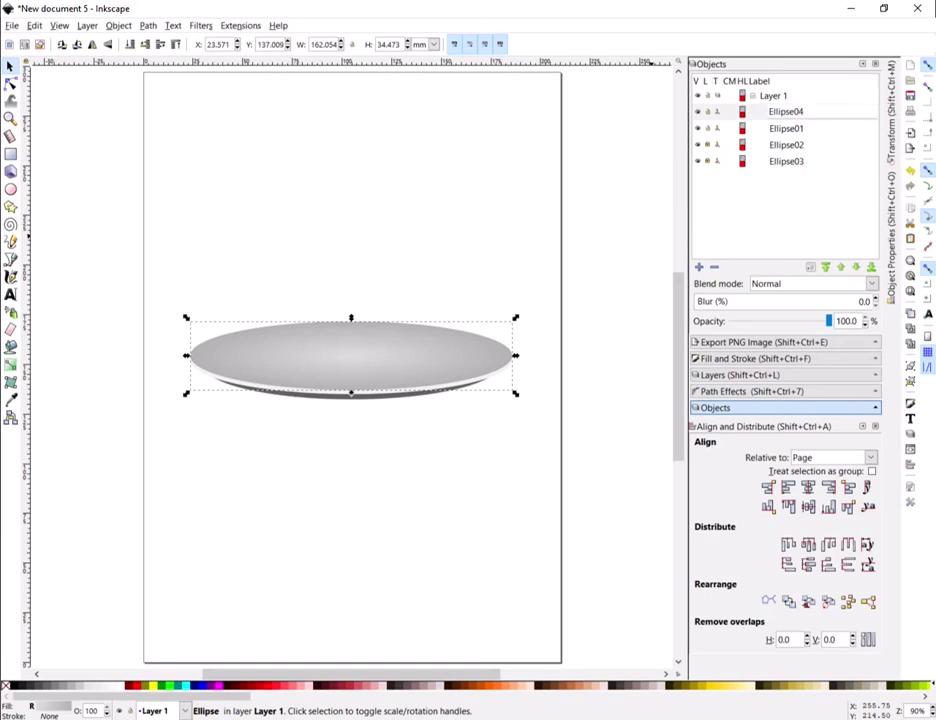
key(Return)
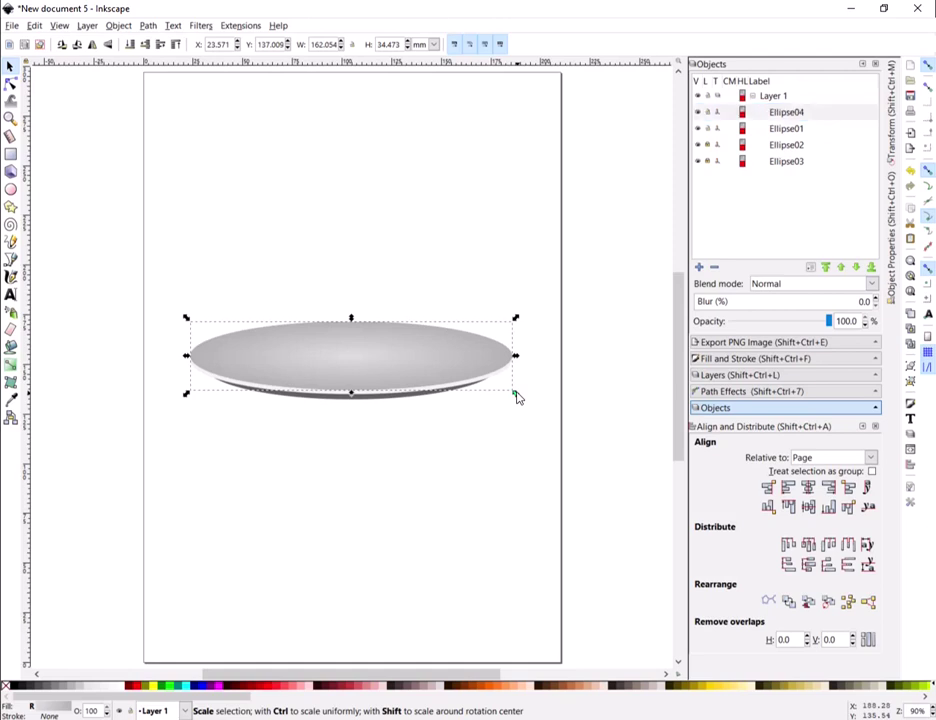
Step: Scale Ellipse04 proportionally to about 61.286 × 13.037 mm, centred on the saucer's top
drag(516, 396, 486, 394)
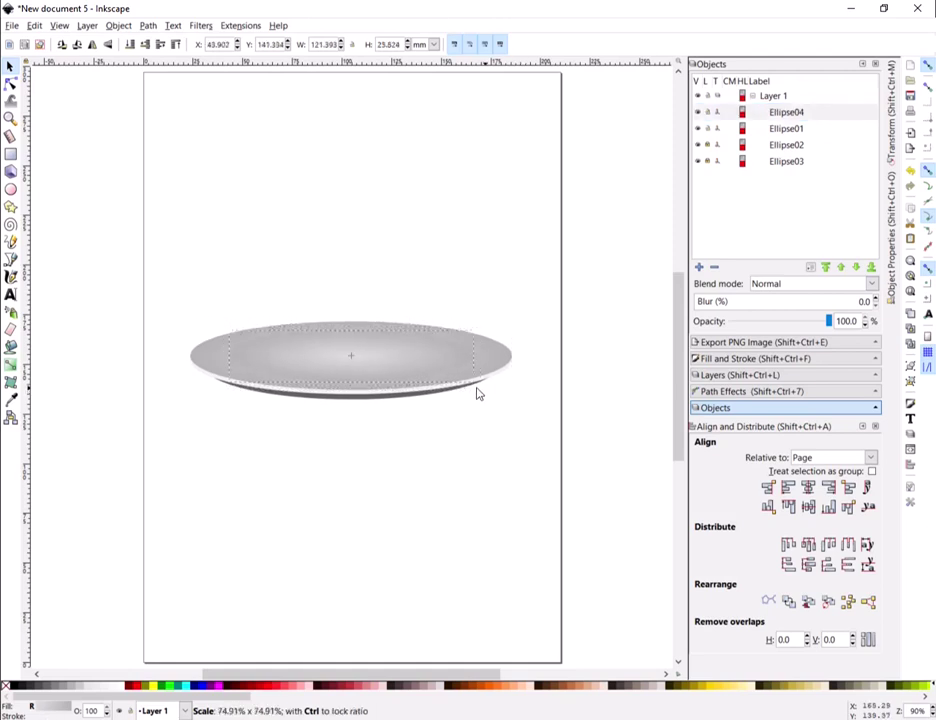
drag(486, 394, 416, 384)
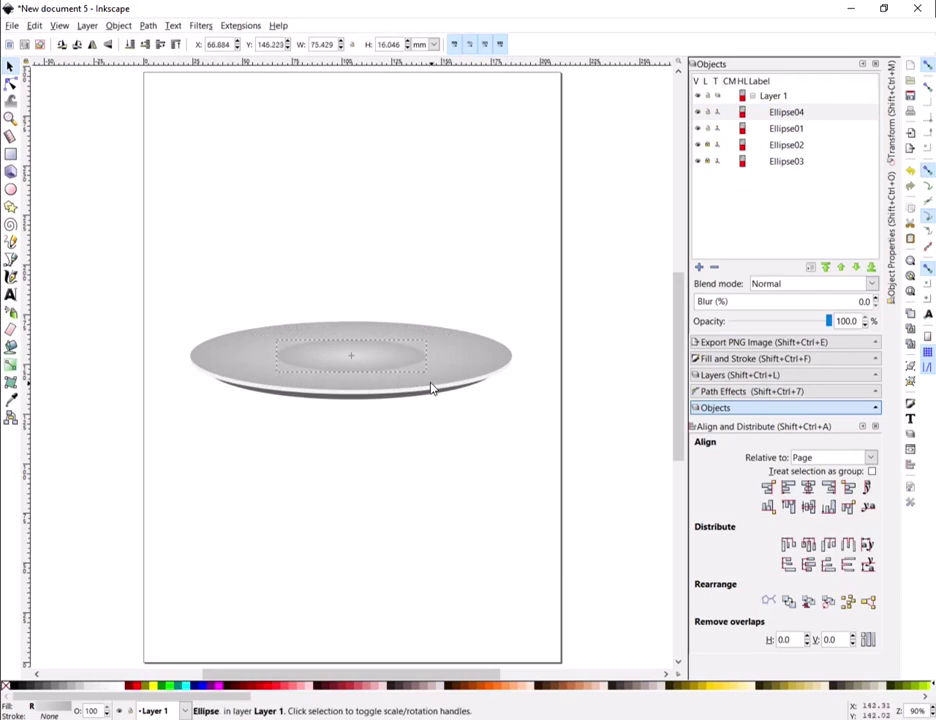
drag(416, 384, 418, 384)
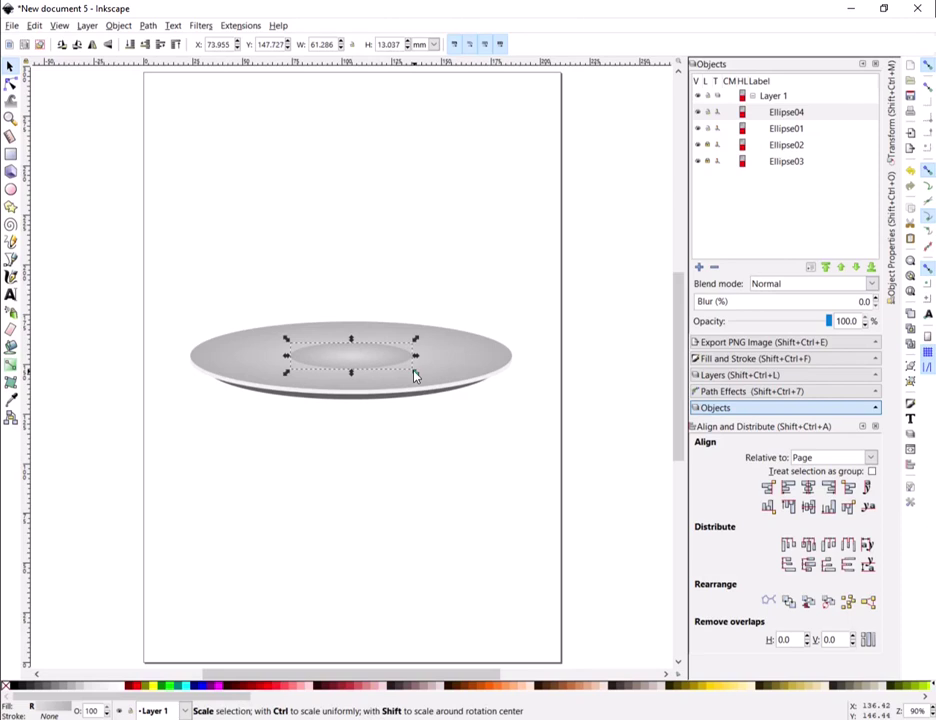
drag(370, 357, 372, 368)
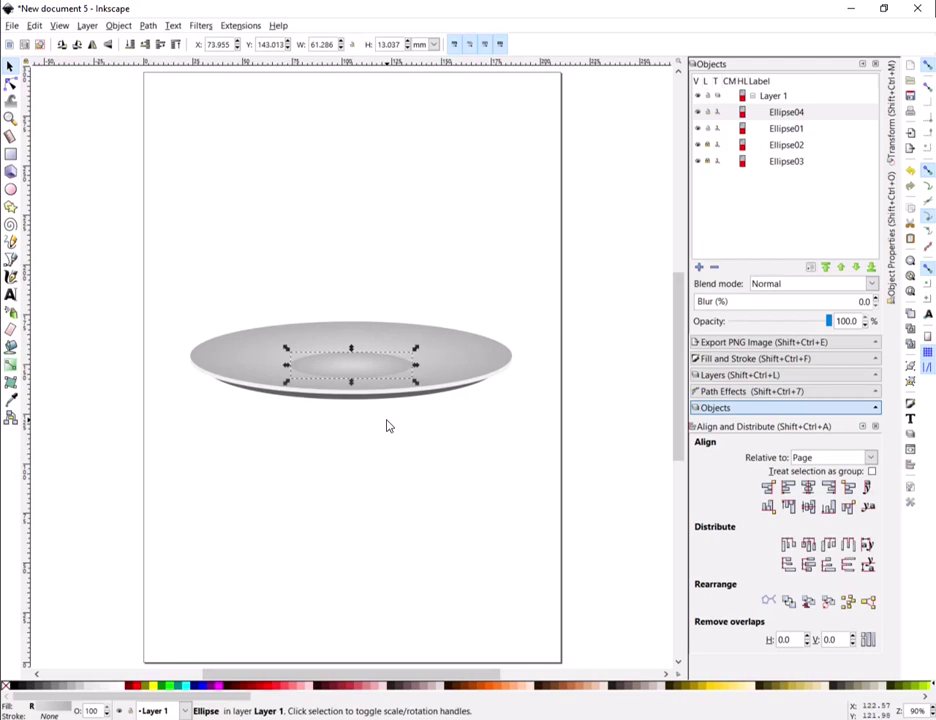
click(342, 368)
click(375, 368)
click(725, 359)
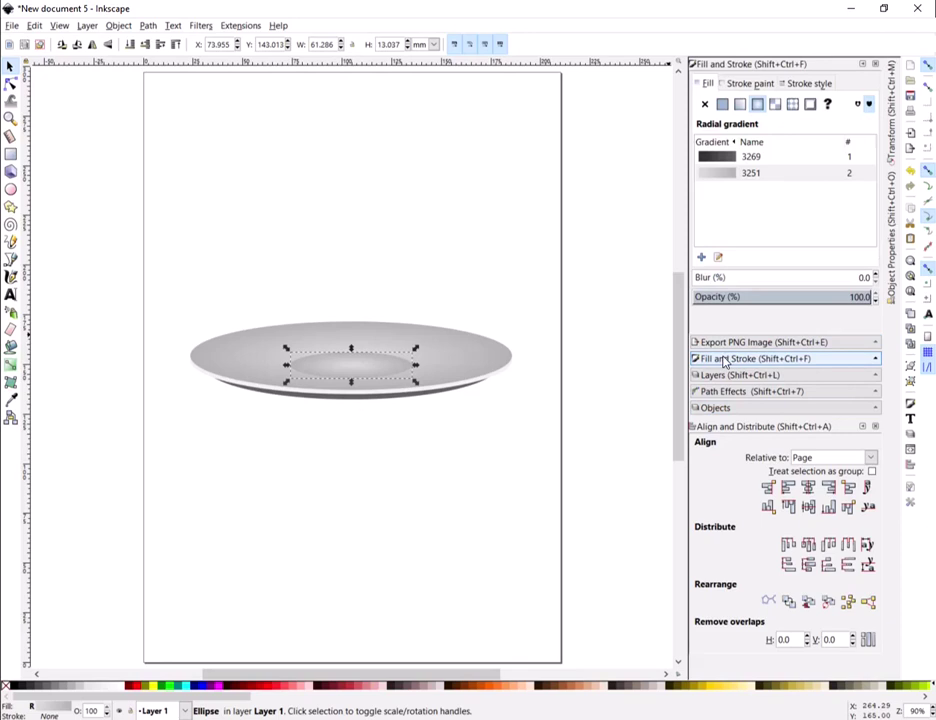
Step: Fill Ellipse04 with flat mid-grey 979797ff
click(723, 105)
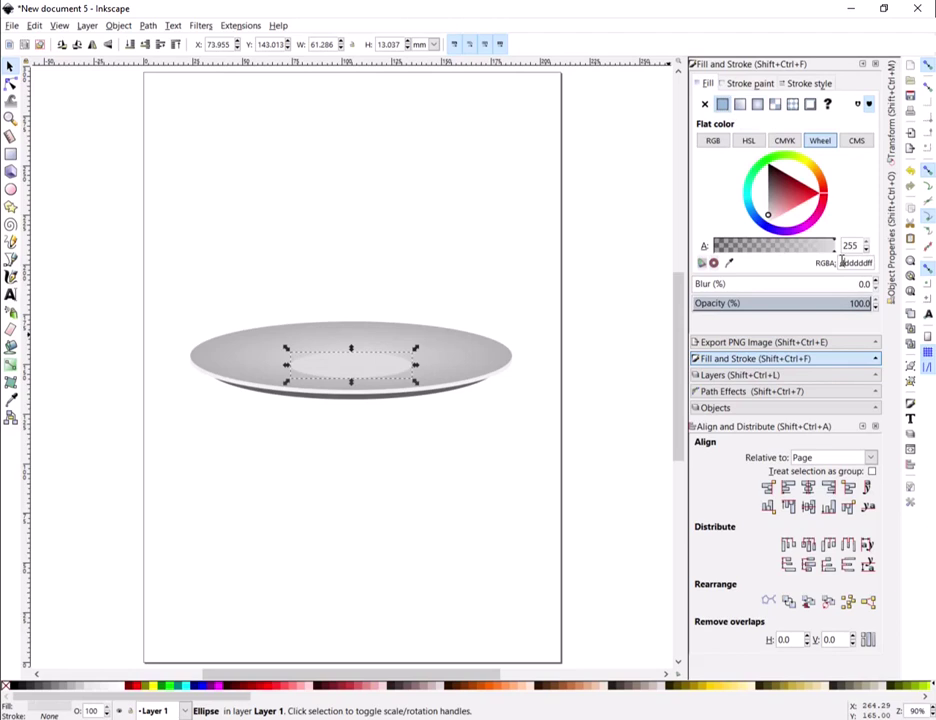
drag(841, 262, 871, 262)
key(BackSpace)
text(979797ff)
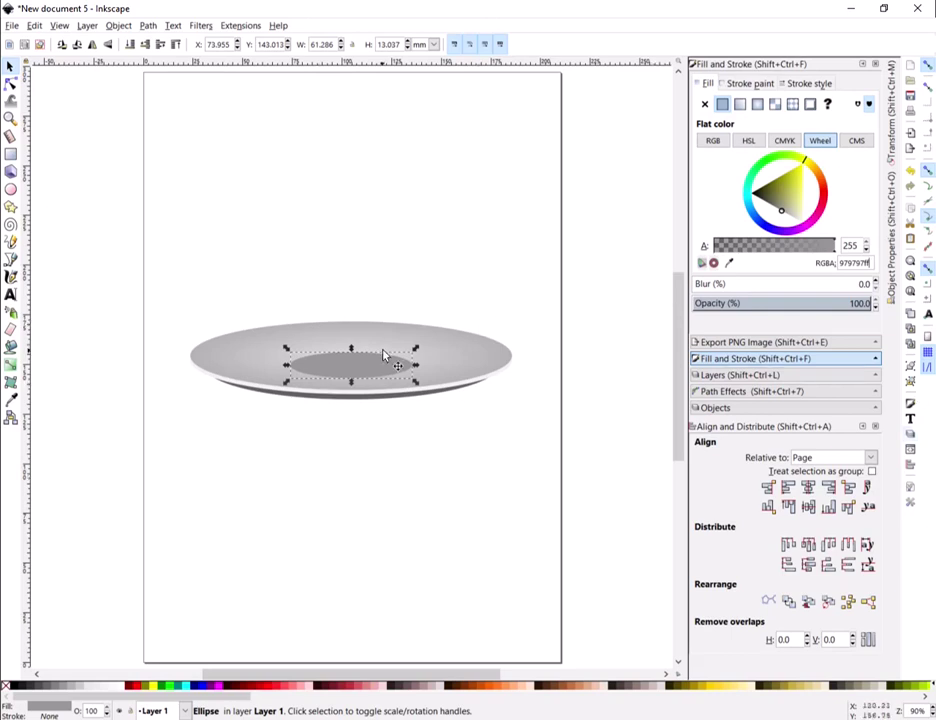
Step: Give Ellipse04 a flat light grey b7b7b7ff stroke
click(745, 84)
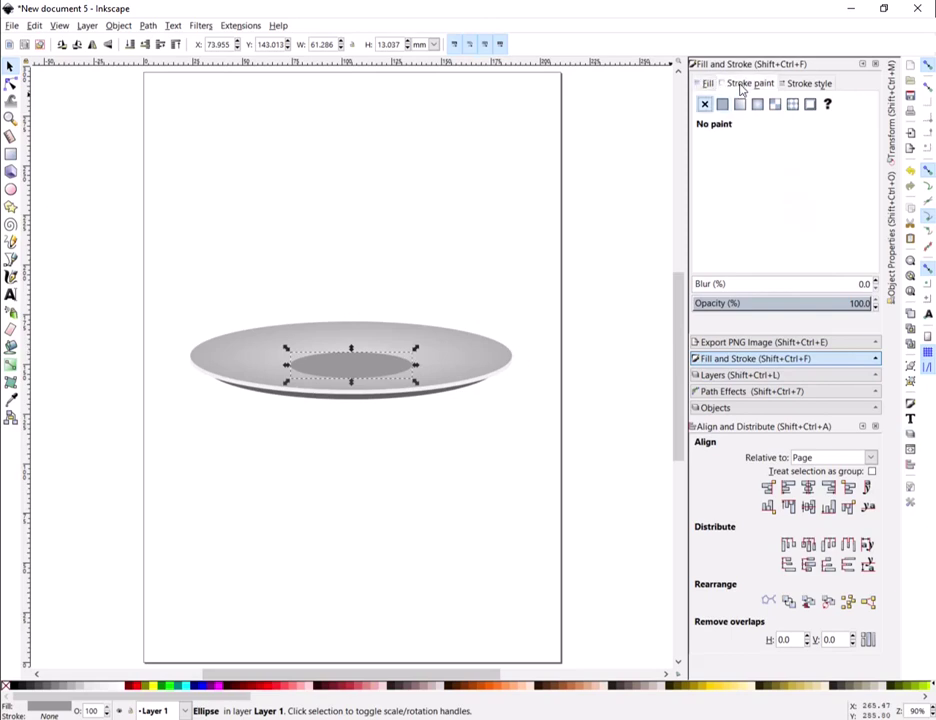
click(722, 104)
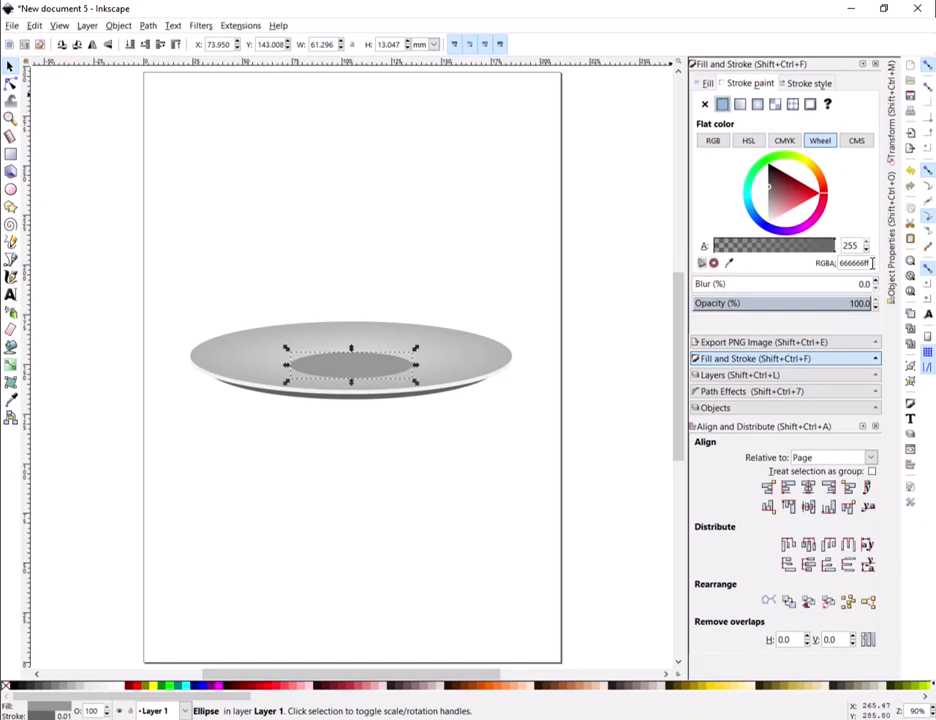
drag(868, 263, 820, 268)
text(b7b)
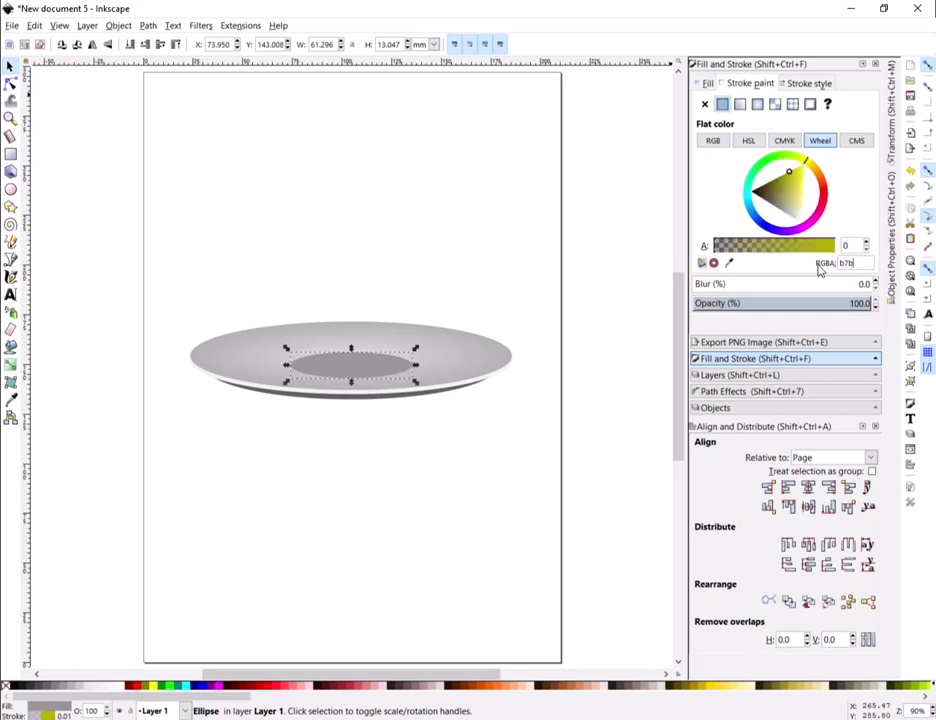
text(7b7ff)
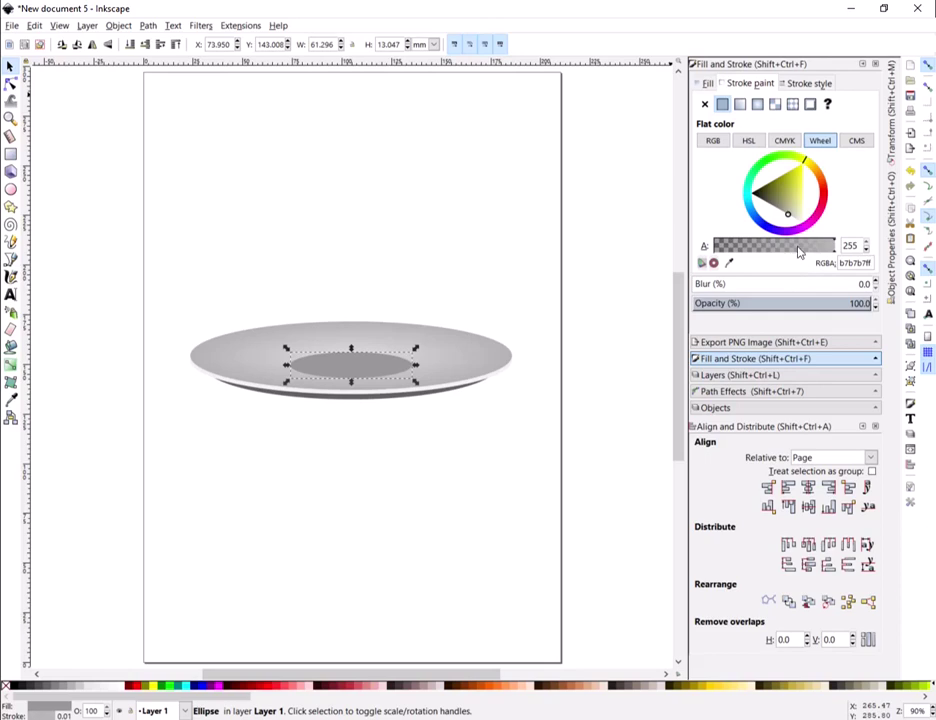
Step: Raise Ellipse04's stroke width to about 1.010 mm
click(812, 85)
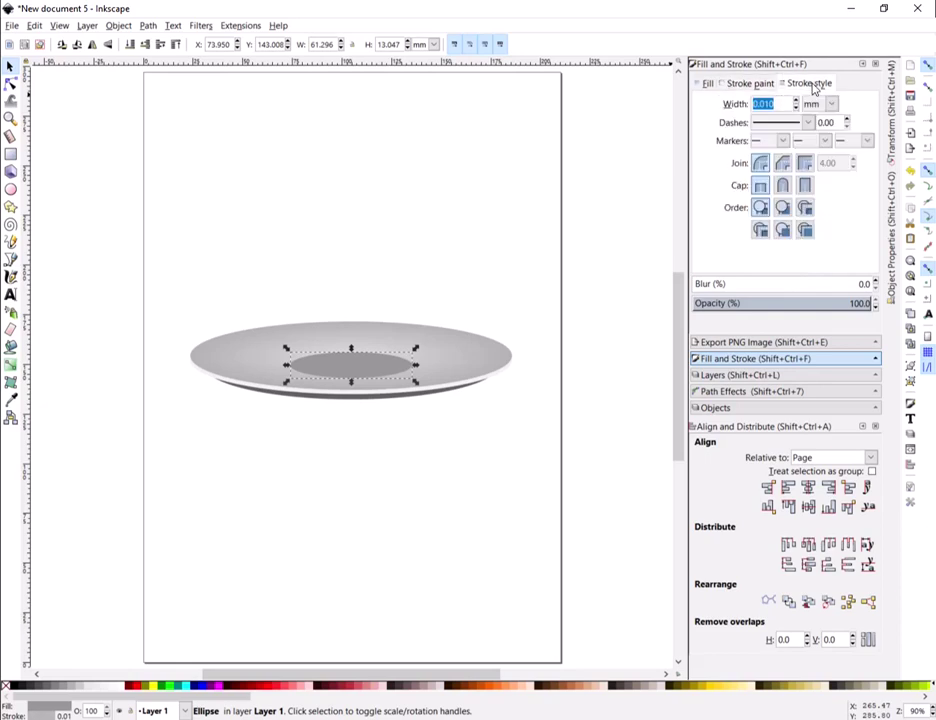
click(797, 102)
click(797, 102)
click(797, 102)
click(797, 102)
click(797, 102)
click(797, 102)
click(797, 102)
click(797, 102)
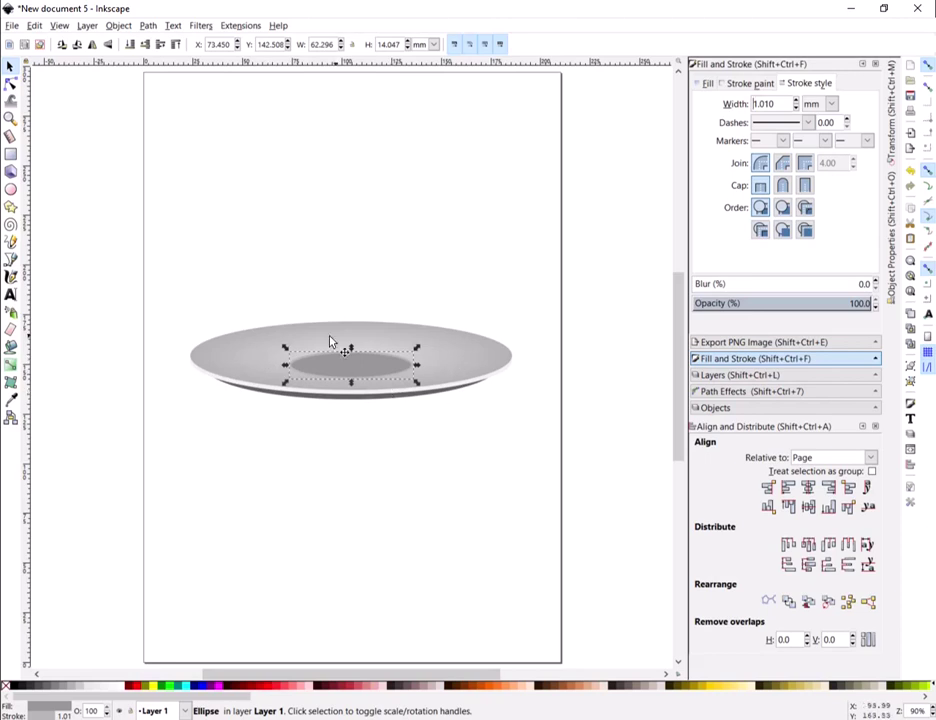
click(358, 482)
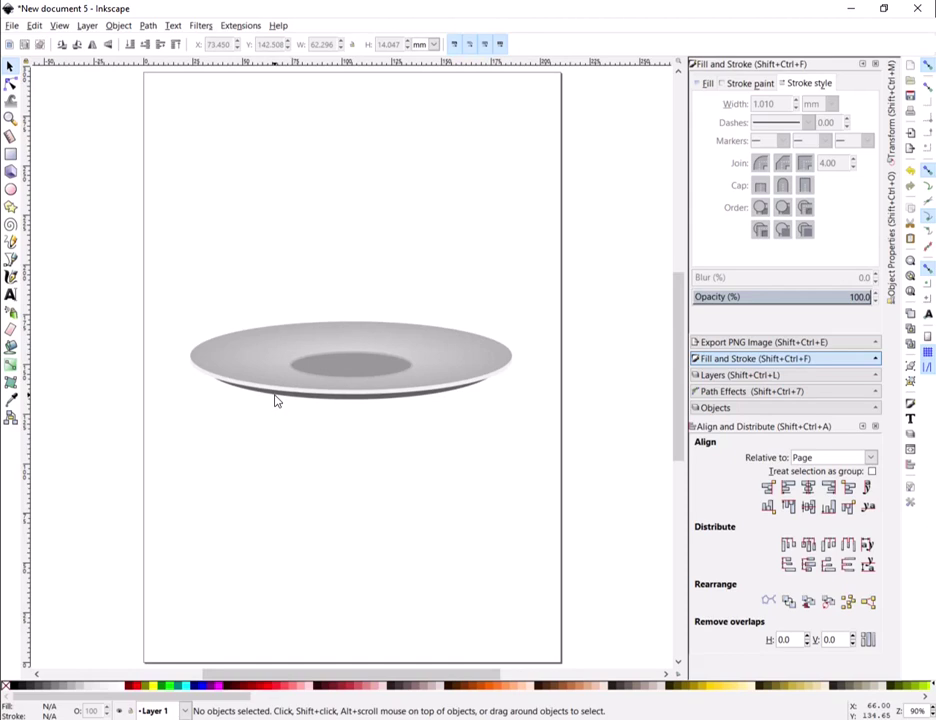
Step: Duplicate the bottom ellipse Ellipse03 from the Objects panel
click(715, 408)
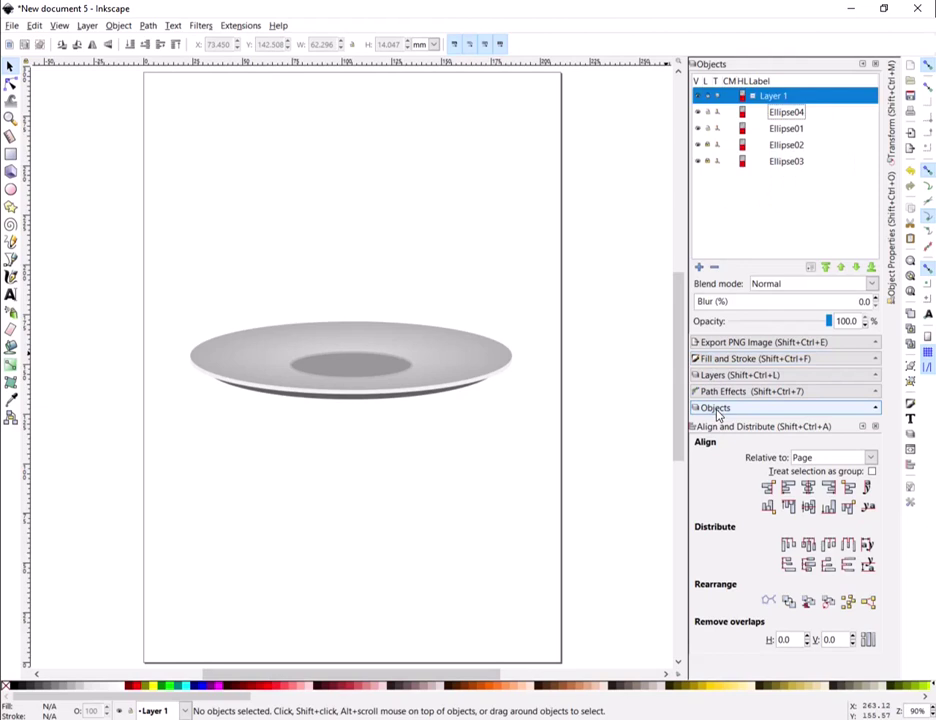
click(780, 164)
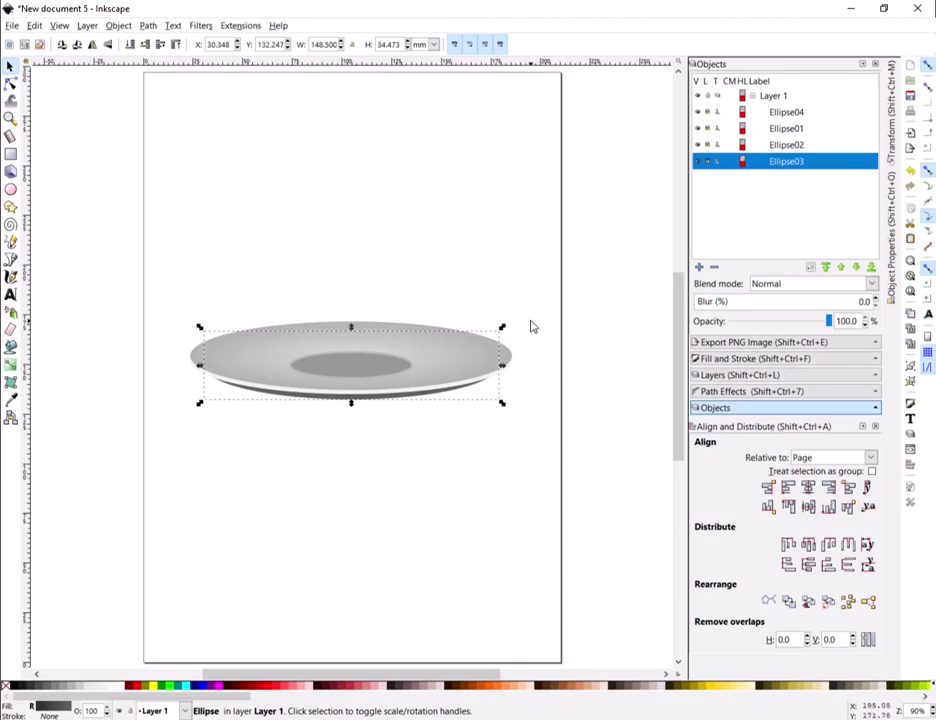
key(ctrl+d)
key(Home)
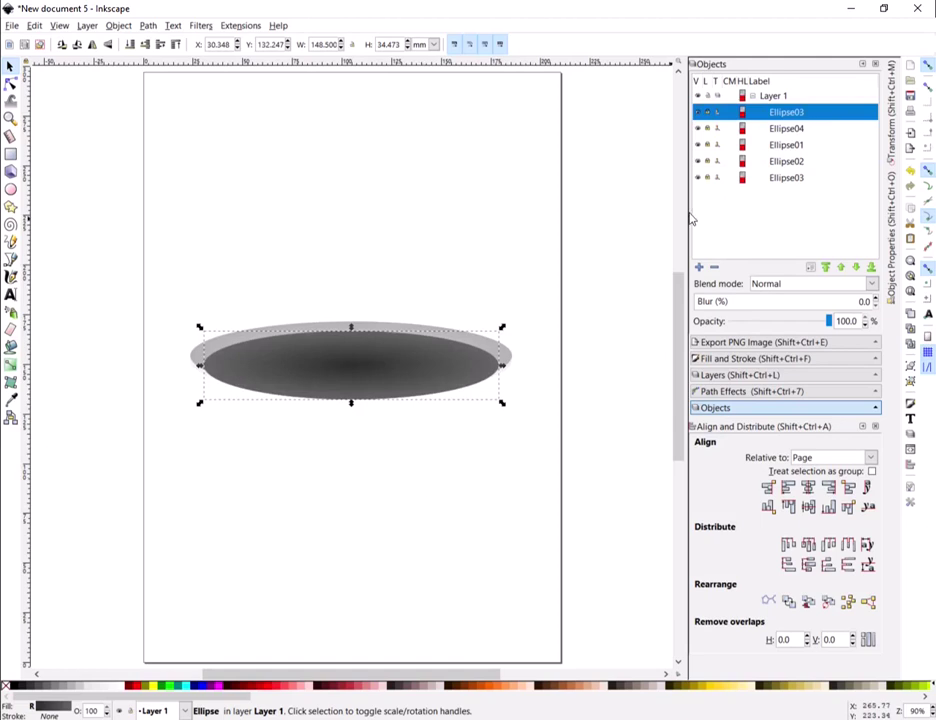
Step: Rename the copy from Ellipse03 to Ellipse05
double_click(806, 111)
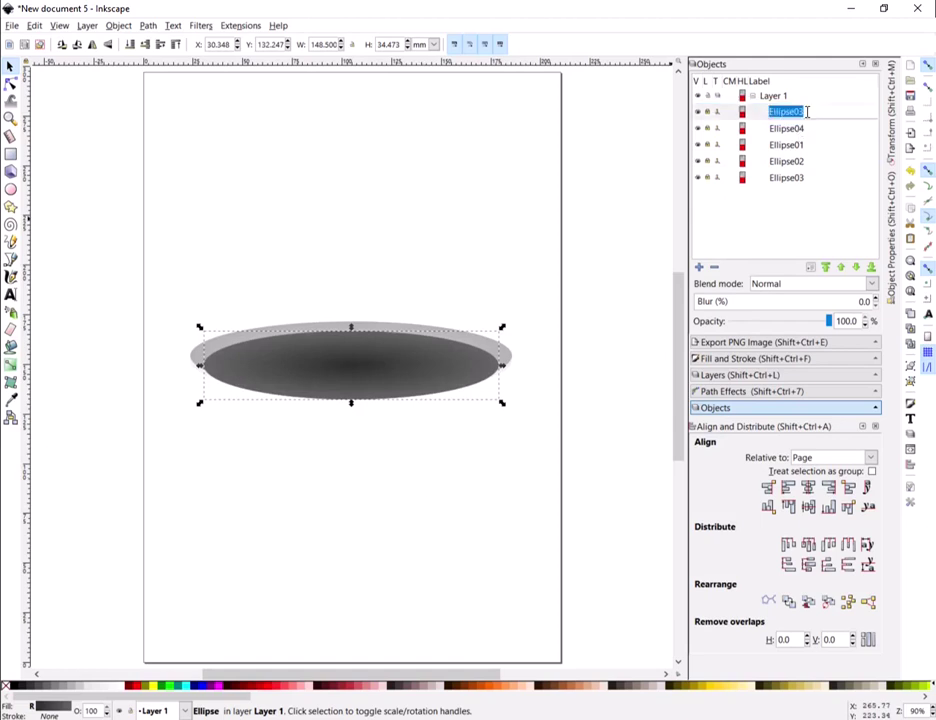
click(806, 111)
key(BackSpace)
text(5)
key(Return)
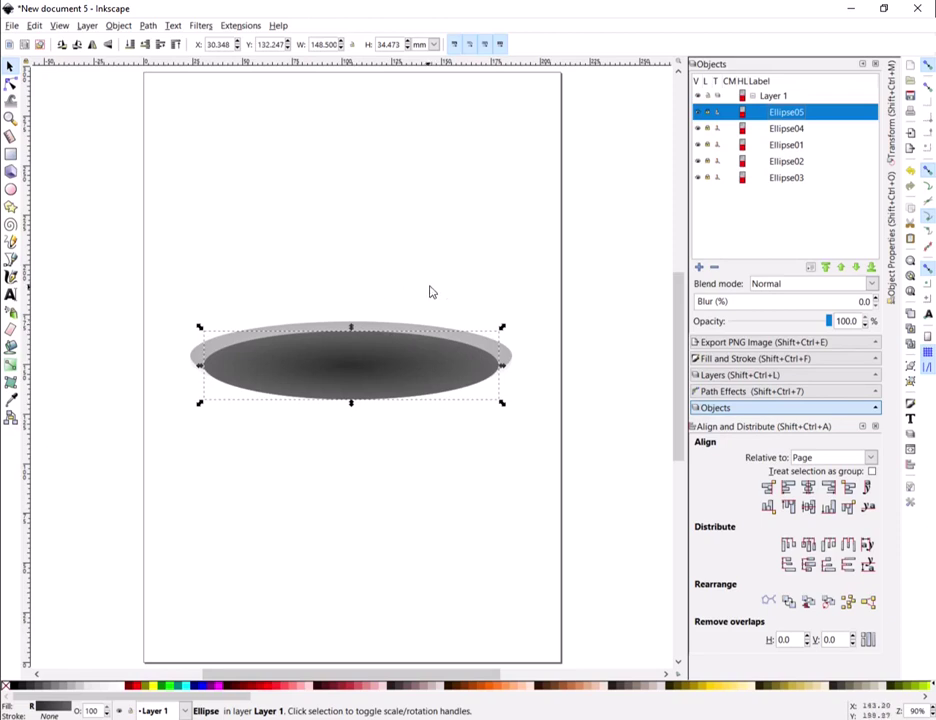
click(727, 364)
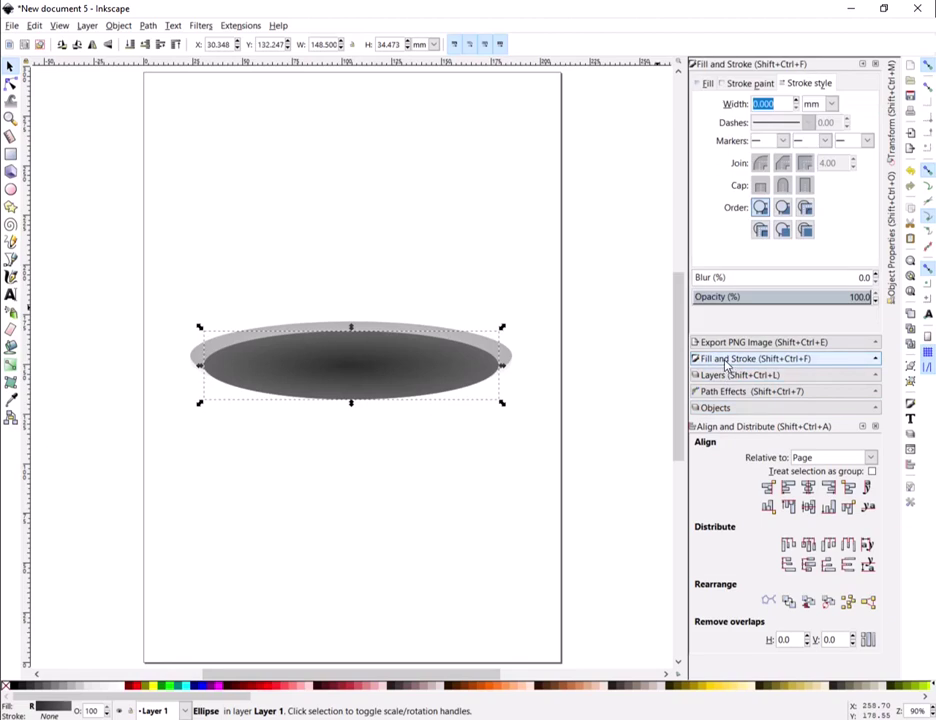
Step: Set Ellipse05's Blur to 20% in Fill and Stroke
click(708, 84)
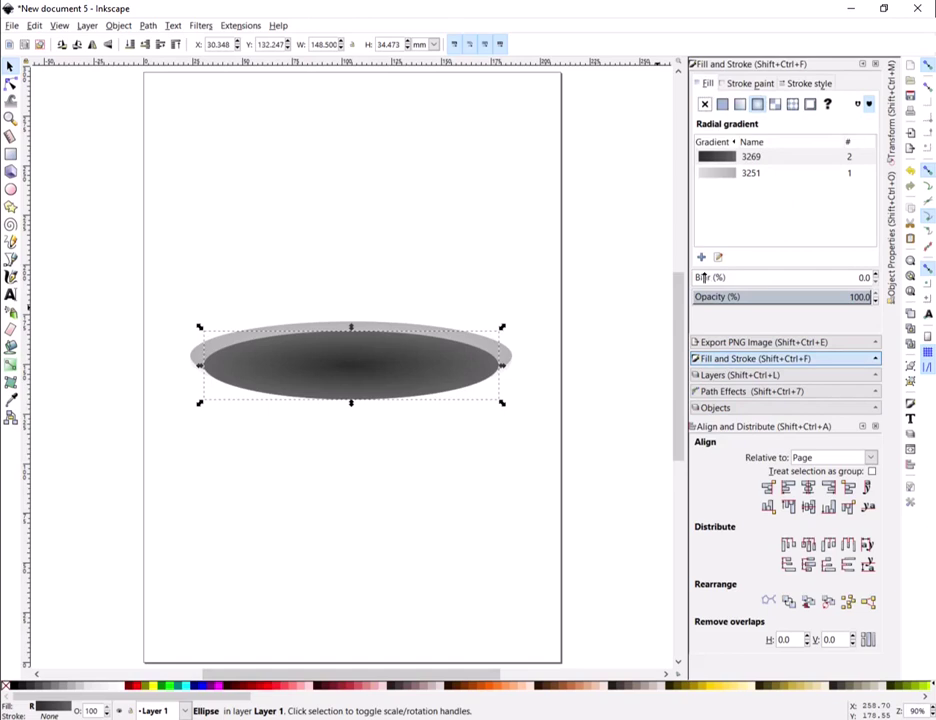
click(703, 278)
drag(703, 278, 697, 278)
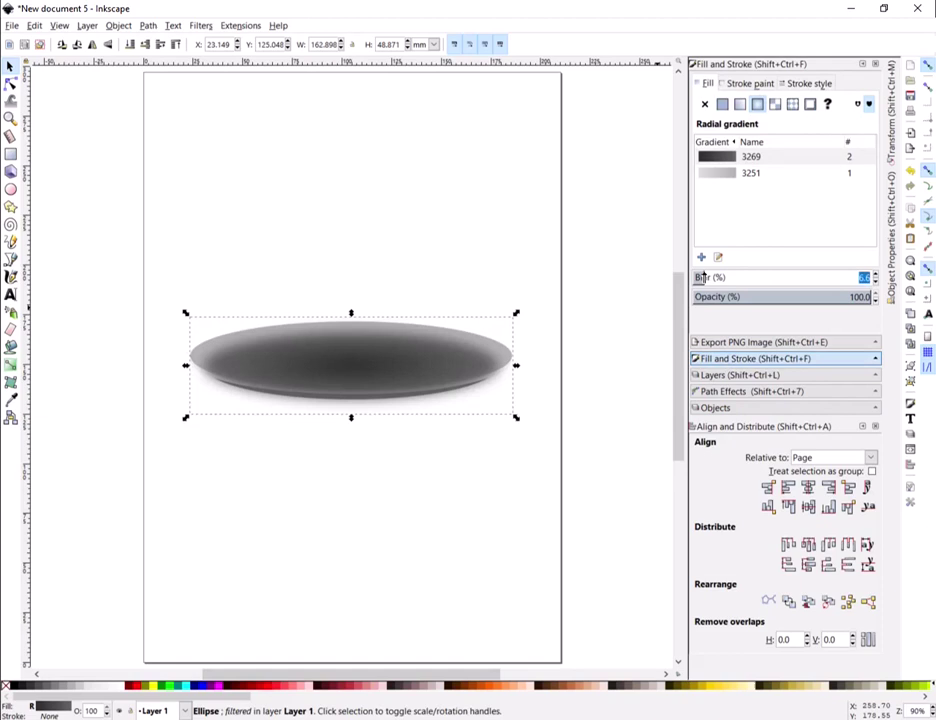
drag(697, 278, 731, 279)
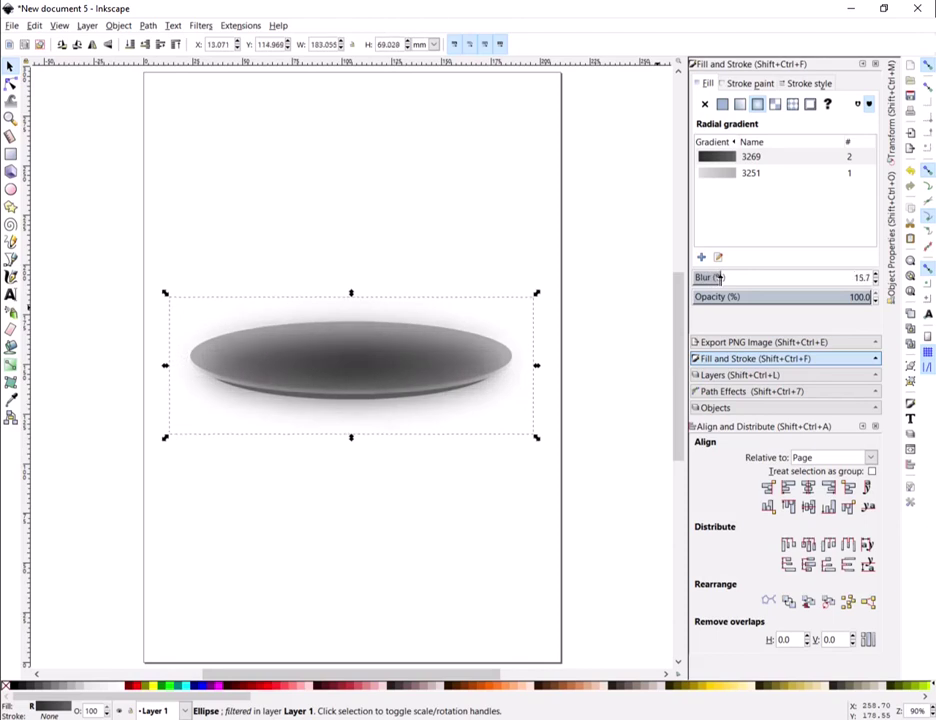
drag(731, 279, 730, 280)
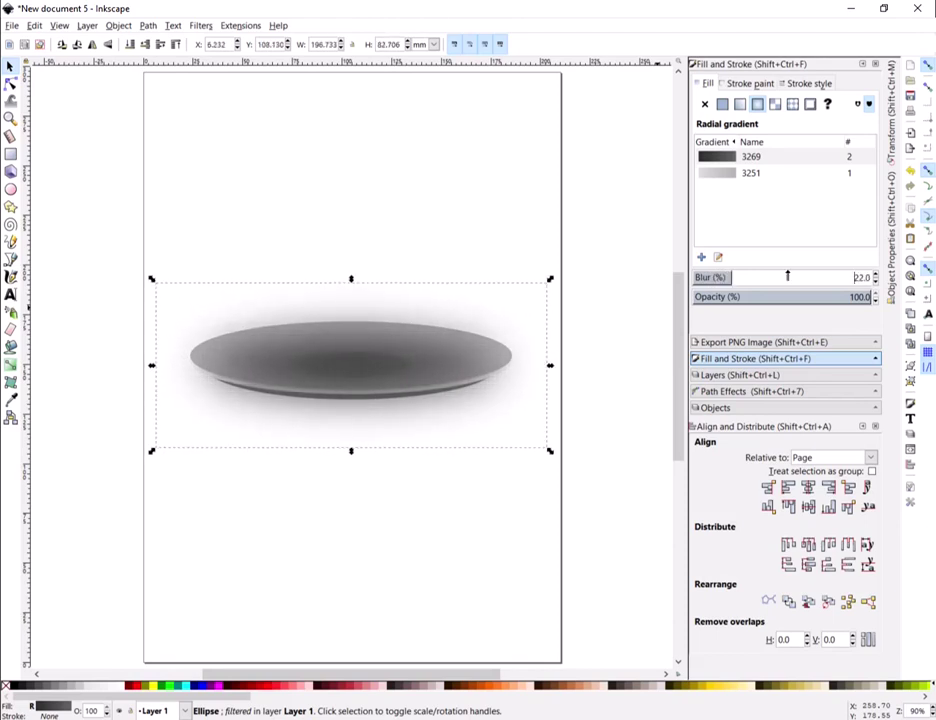
click(862, 277)
drag(862, 277, 877, 277)
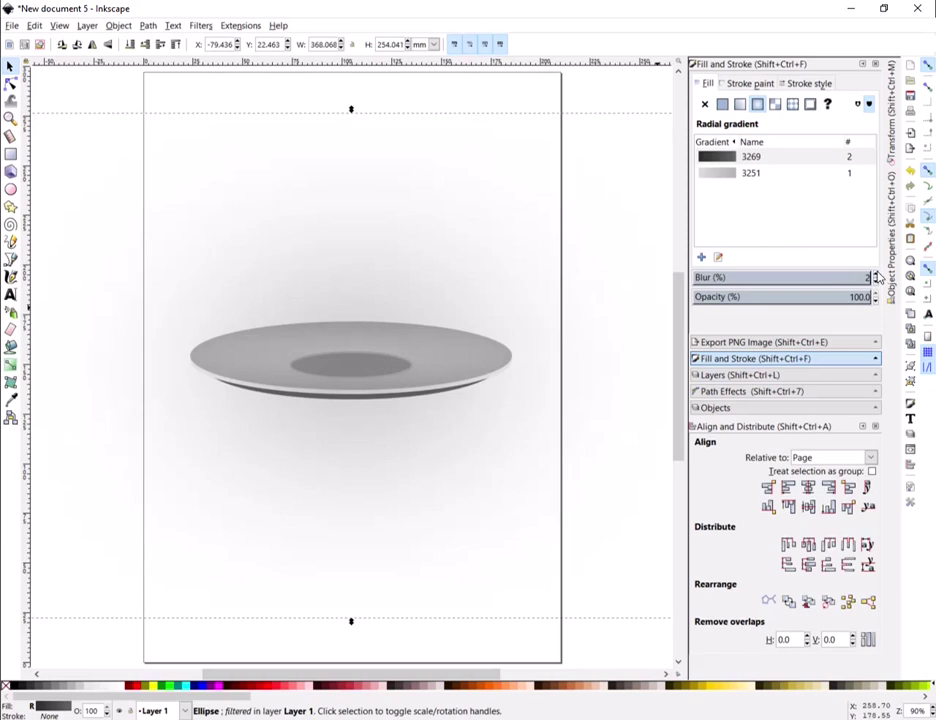
text(0)
key(Return)
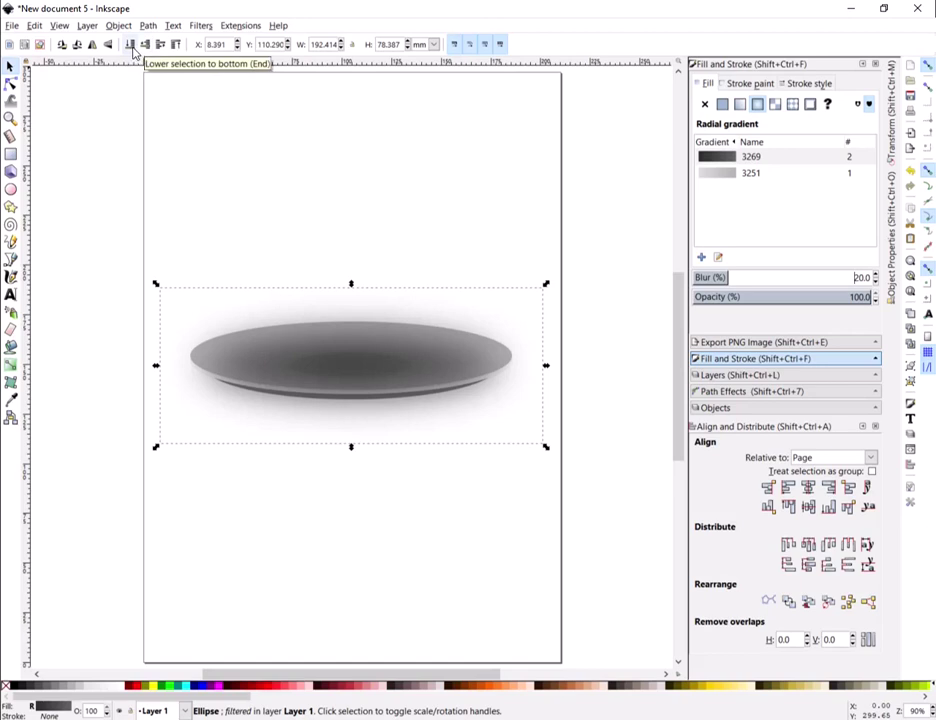
Step: Lower Ellipse05 to the bottom, deselect, and check its place in the Objects list
click(131, 45)
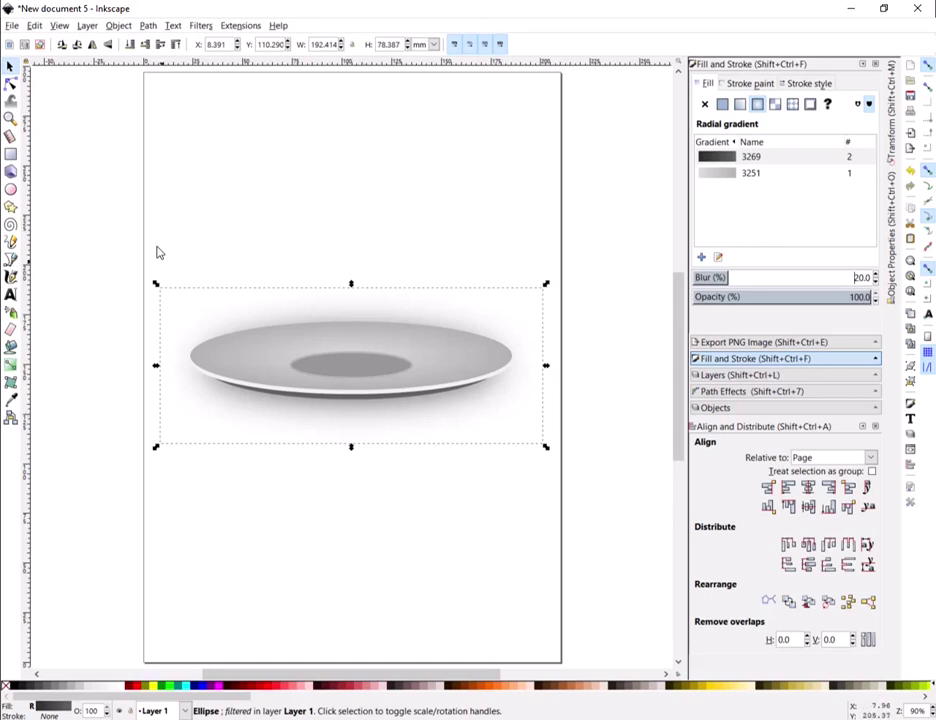
drag(70, 175, 645, 558)
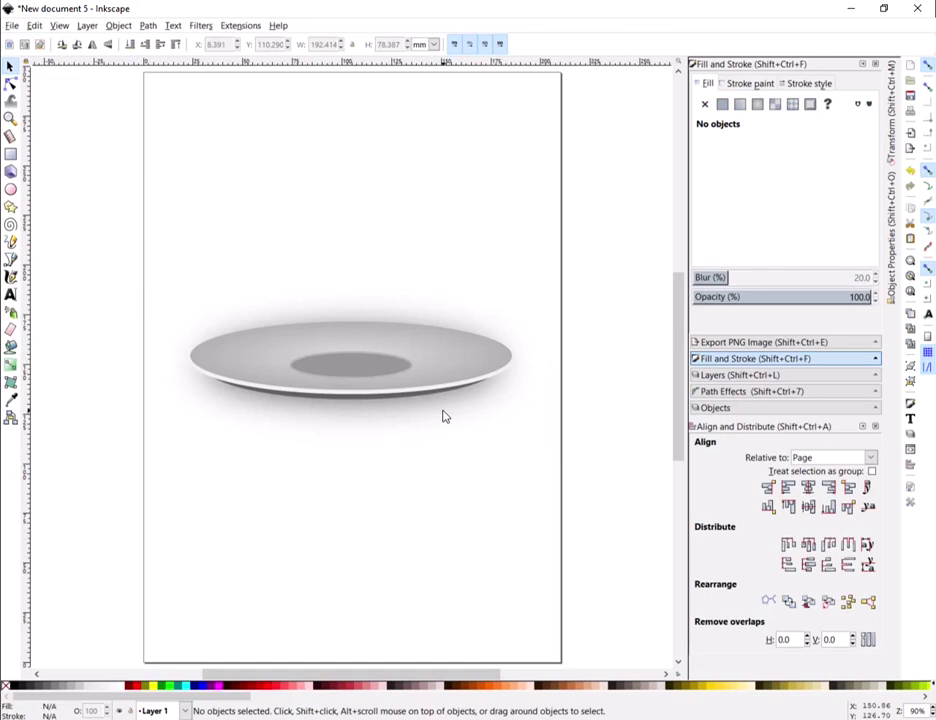
click(710, 408)
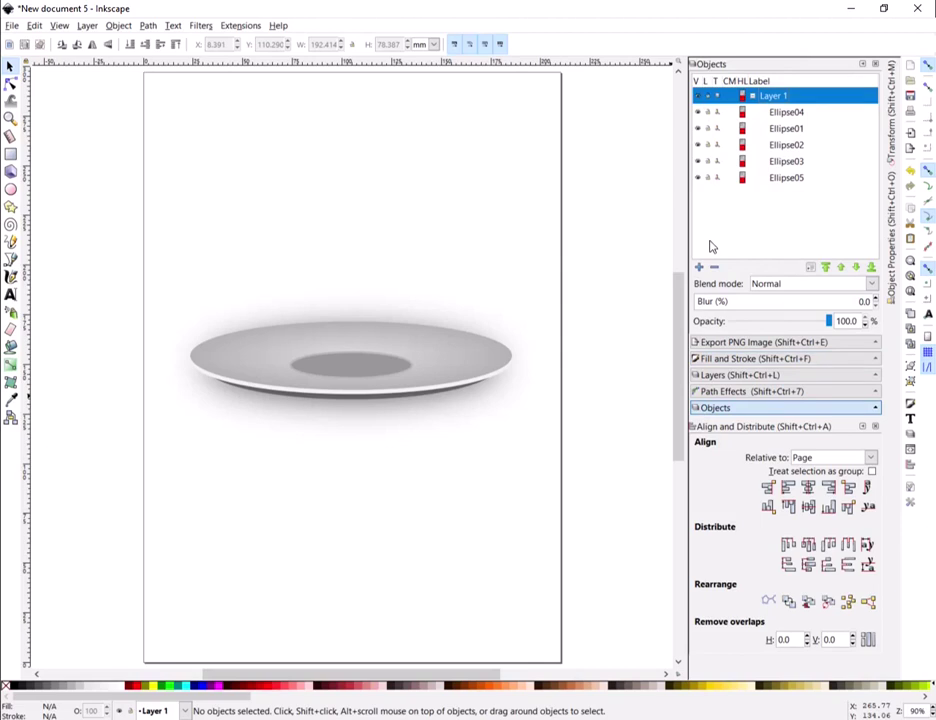
Step: Select all five saucer and shadow ellipses and group them into the single object g3764
mouse_move(84, 187)
mouse_down()
mouse_move(465, 437)
mouse_move(664, 548)
mouse_up()
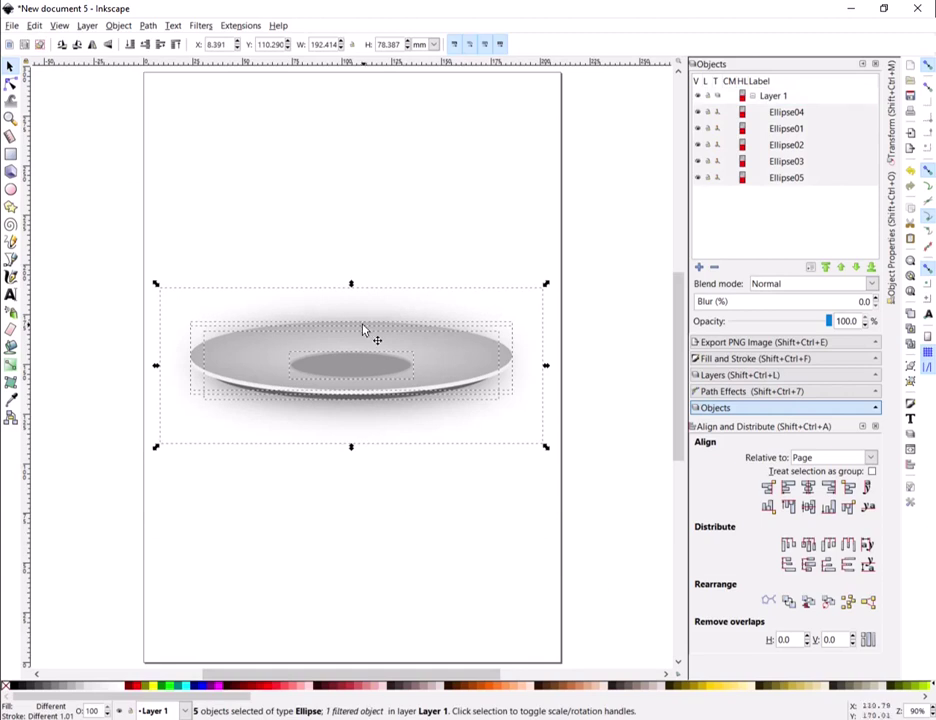
key(ctrl)
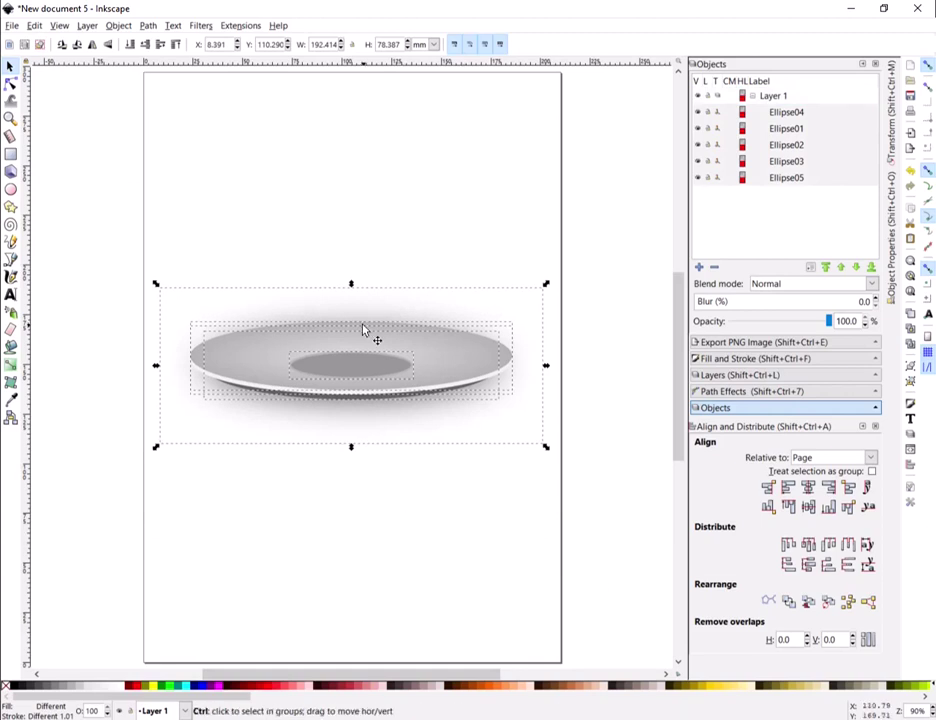
key(ctrl+g)
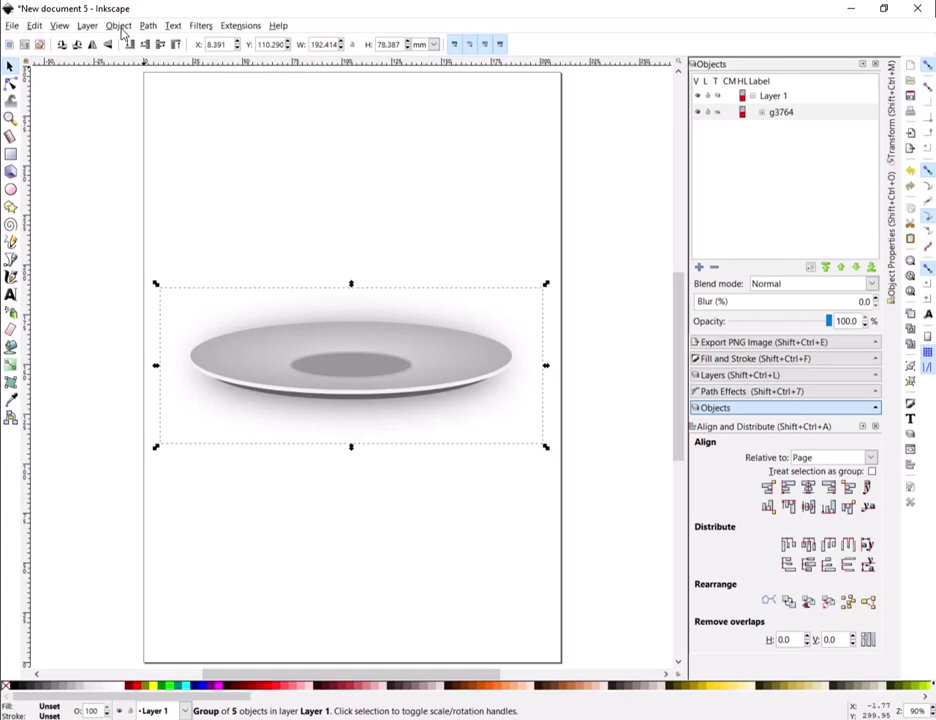
click(119, 26)
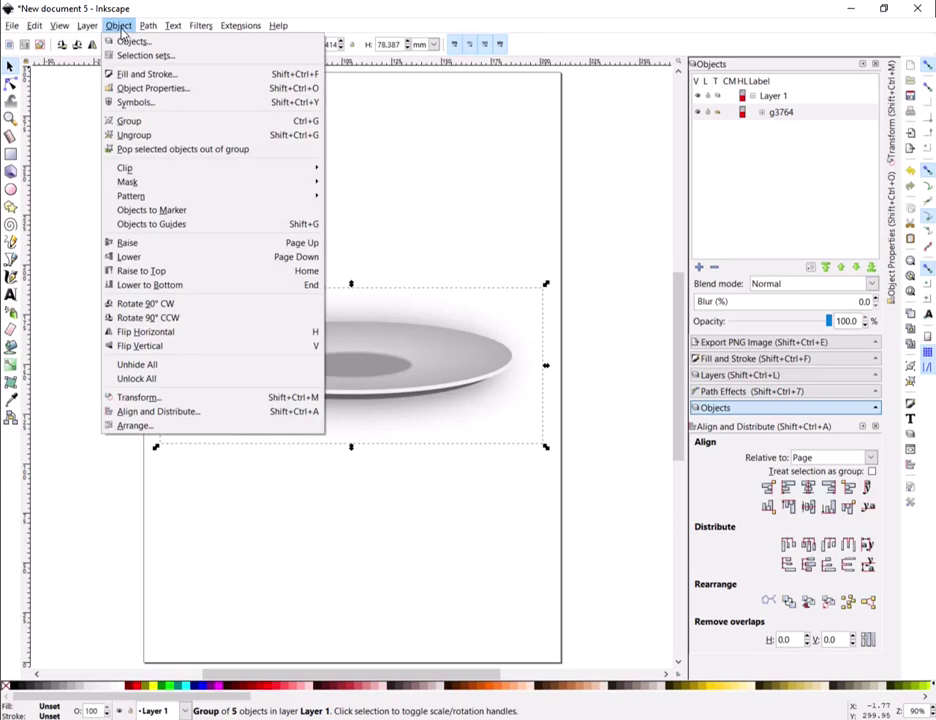